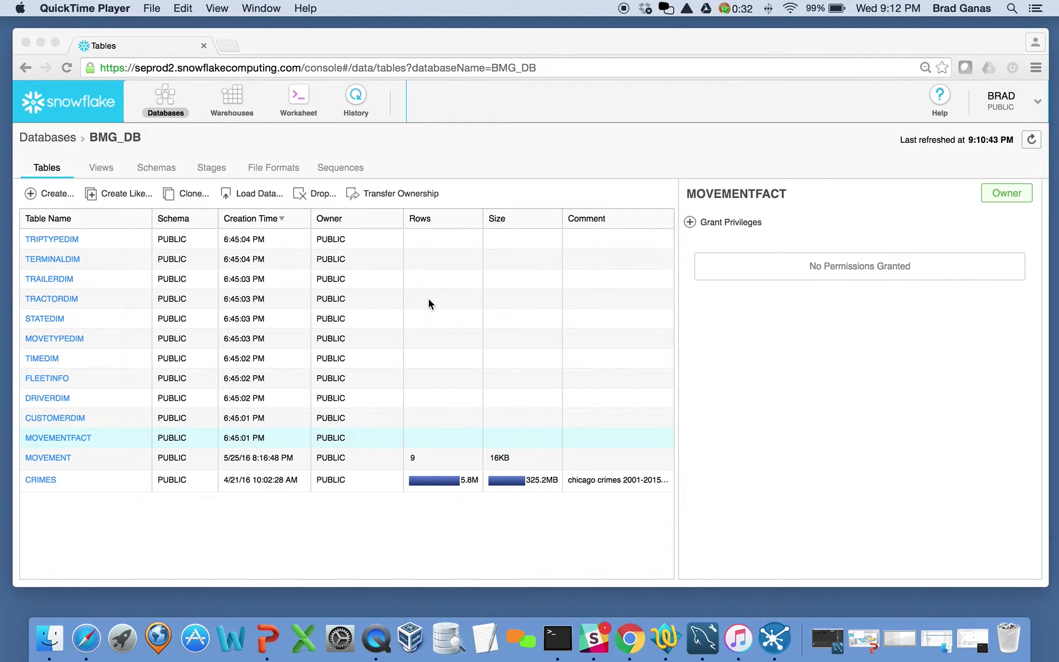
Bring Spoon to the front from the Snowflake web console
left_click(774, 641)
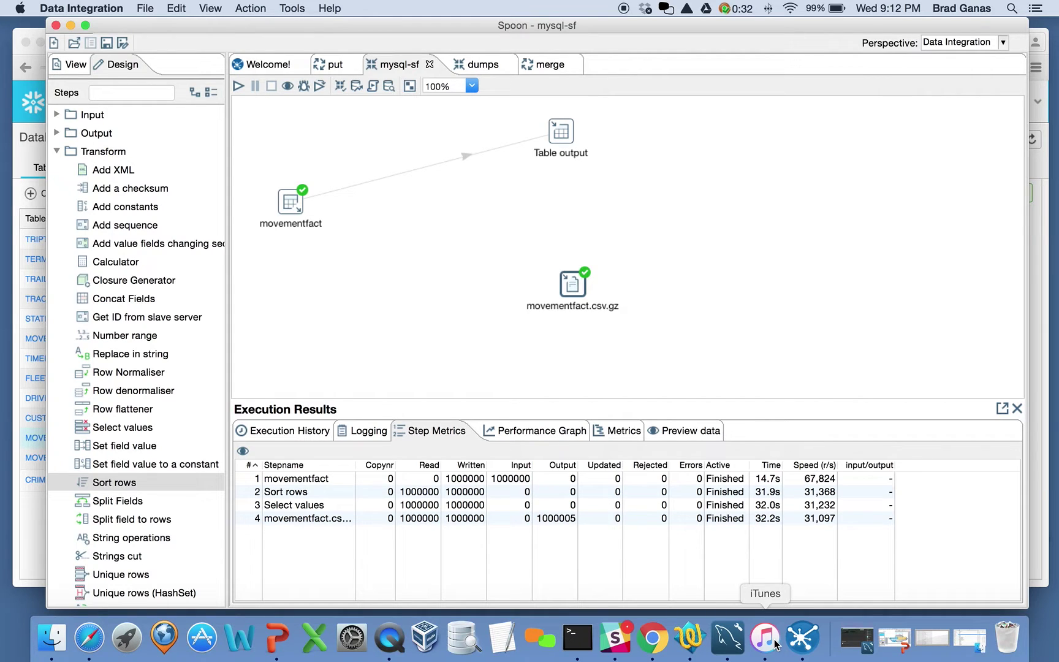
Preview 1000 rows of the movementfact source query, then close the step unchanged
double_click(290, 200)
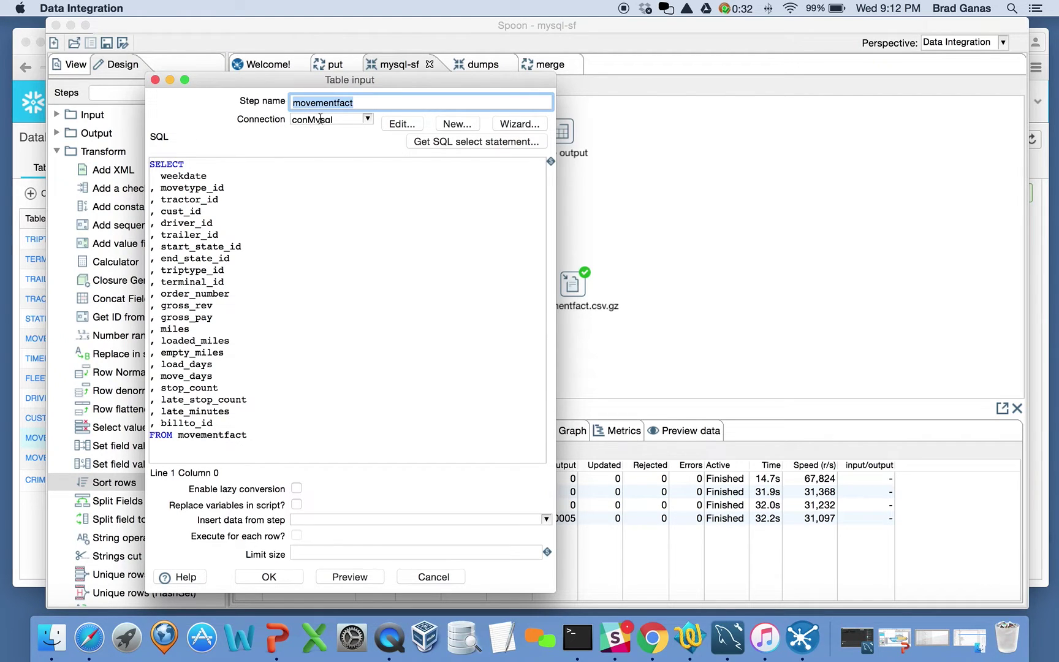
left_click(347, 577)
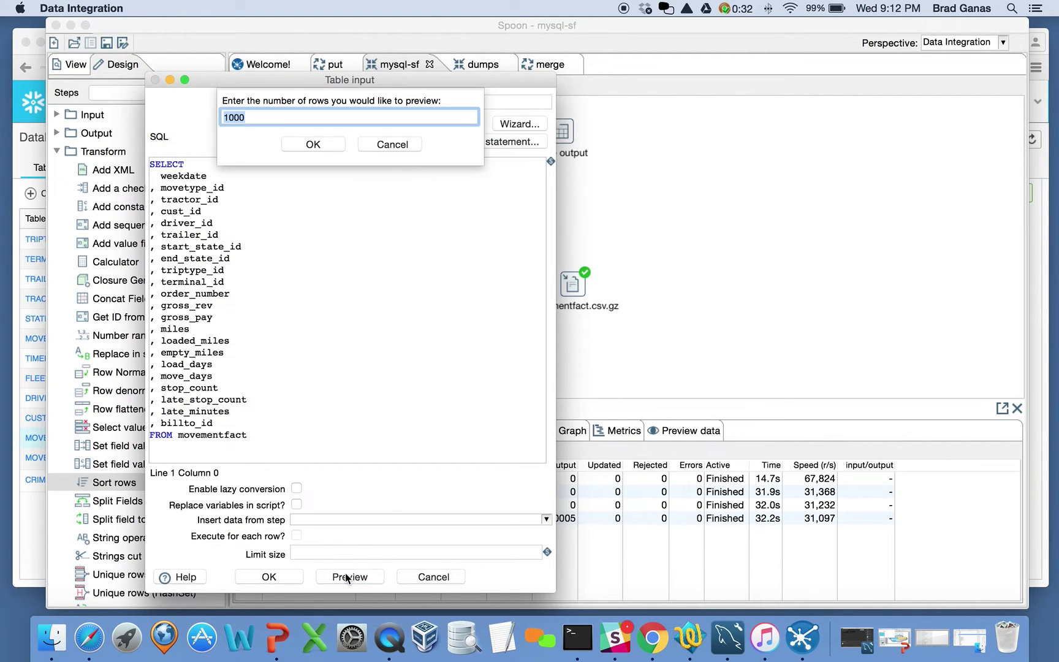
left_click(303, 149)
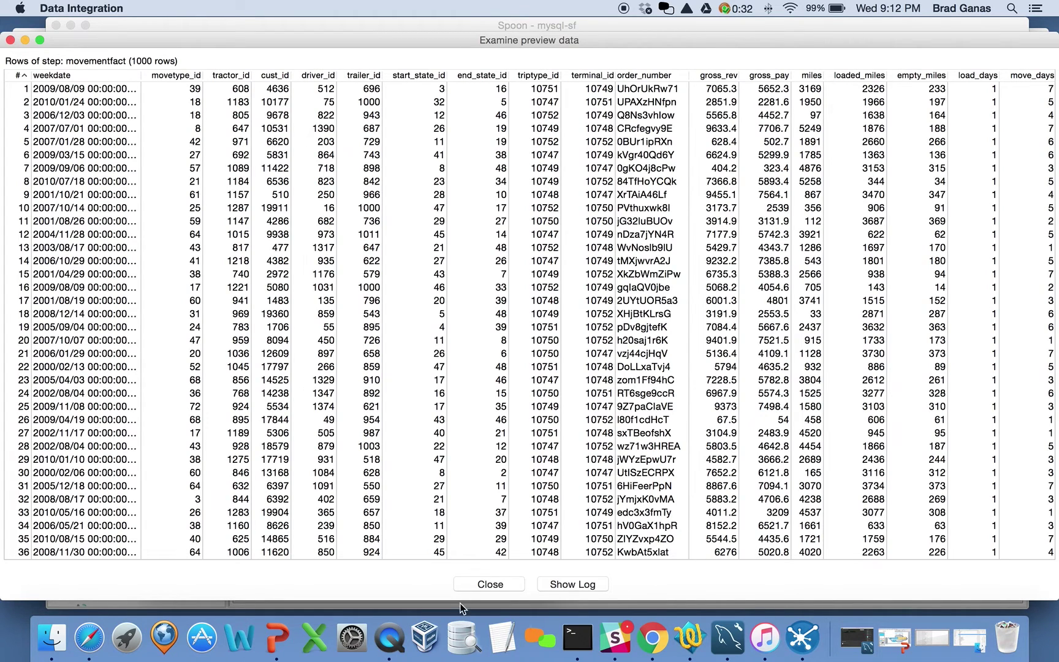
left_click(498, 586)
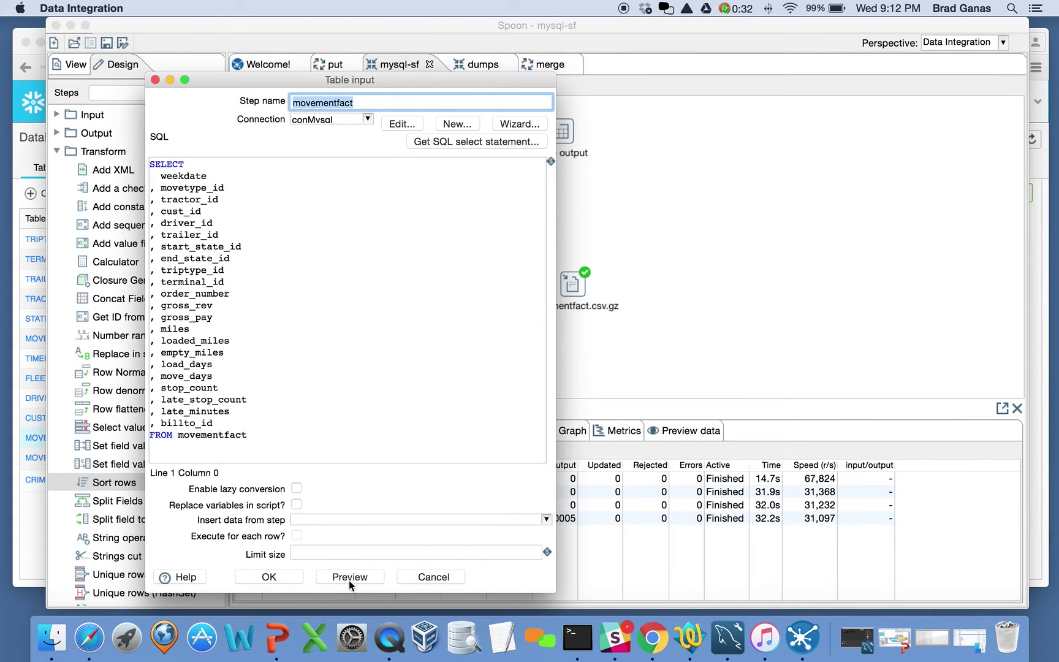
left_click(425, 578)
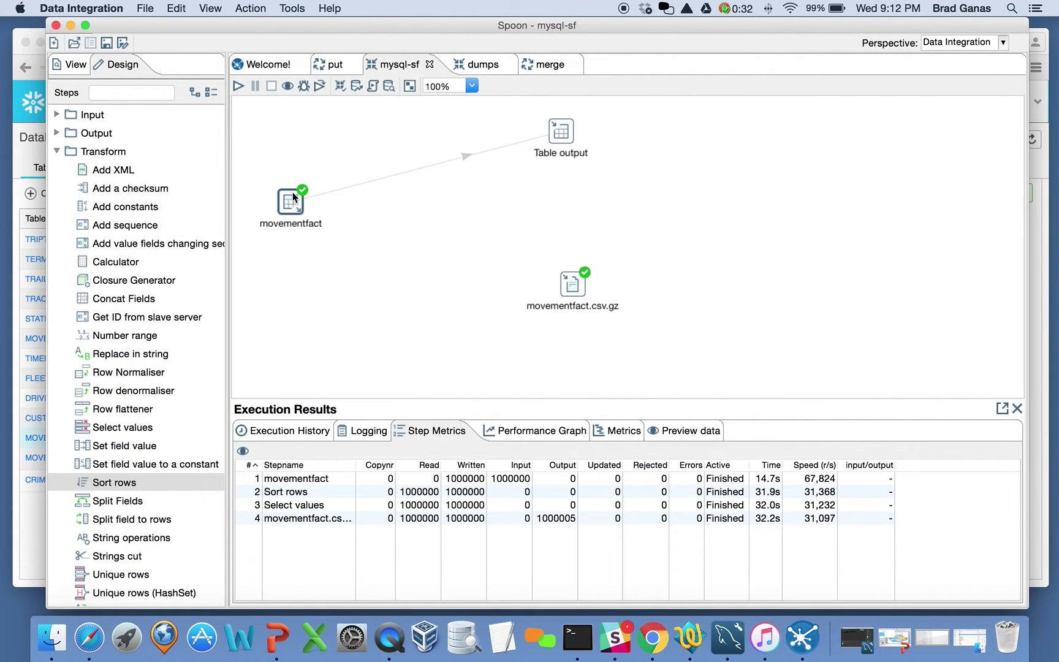
Confirm the Table output targets movementfact over Snowflake, then bring up the pentaho-snowflake-migration deck
double_click(569, 133)
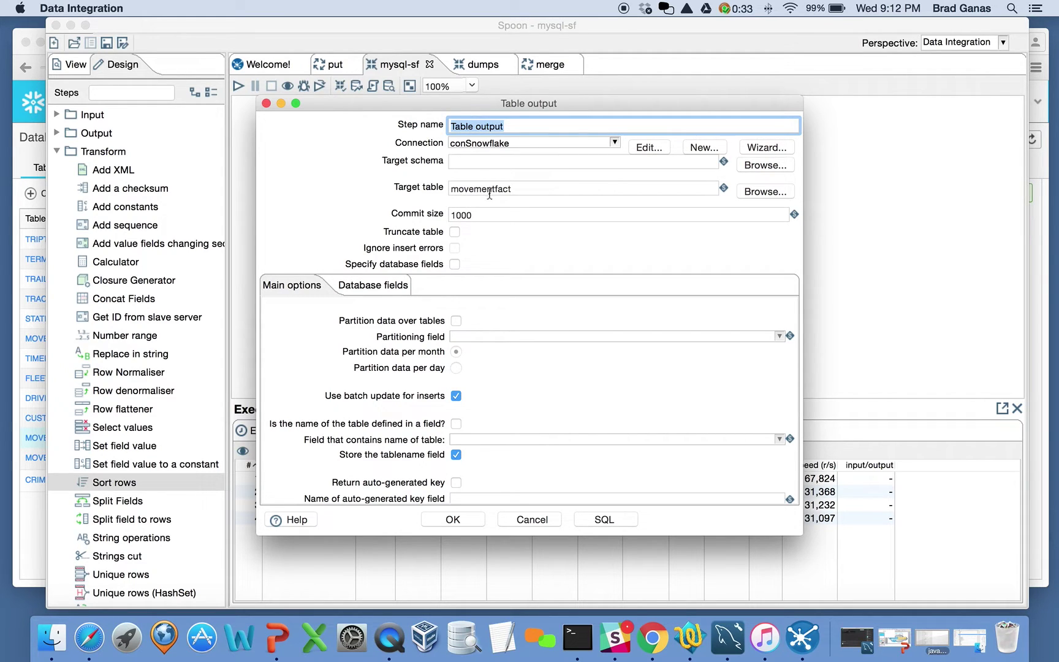
left_click(532, 520)
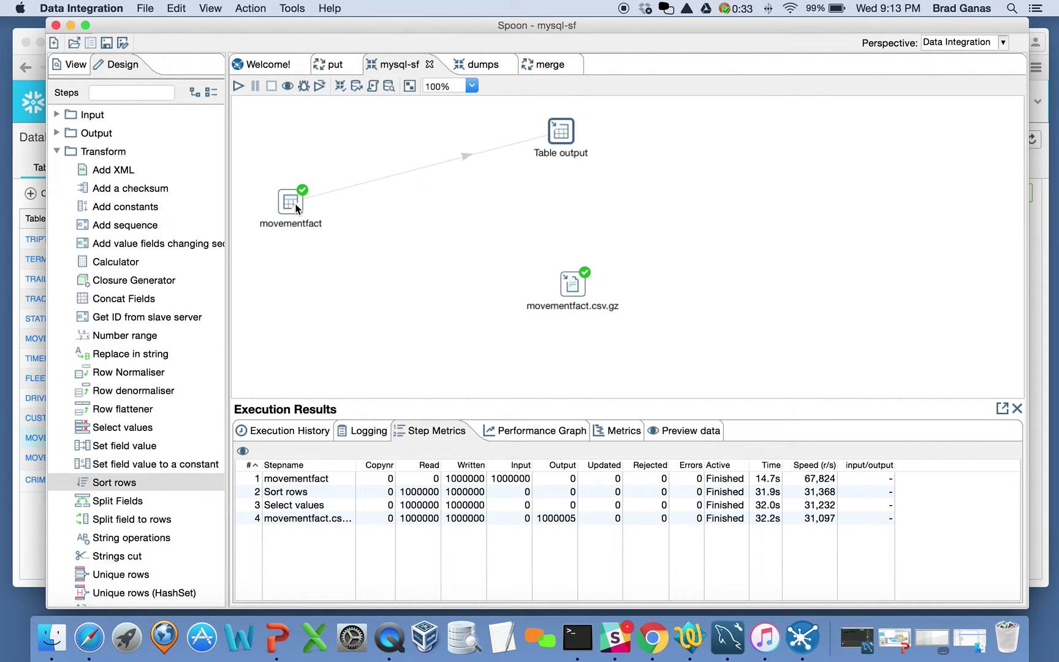
mouse_move(296, 209)
left_click(896, 640)
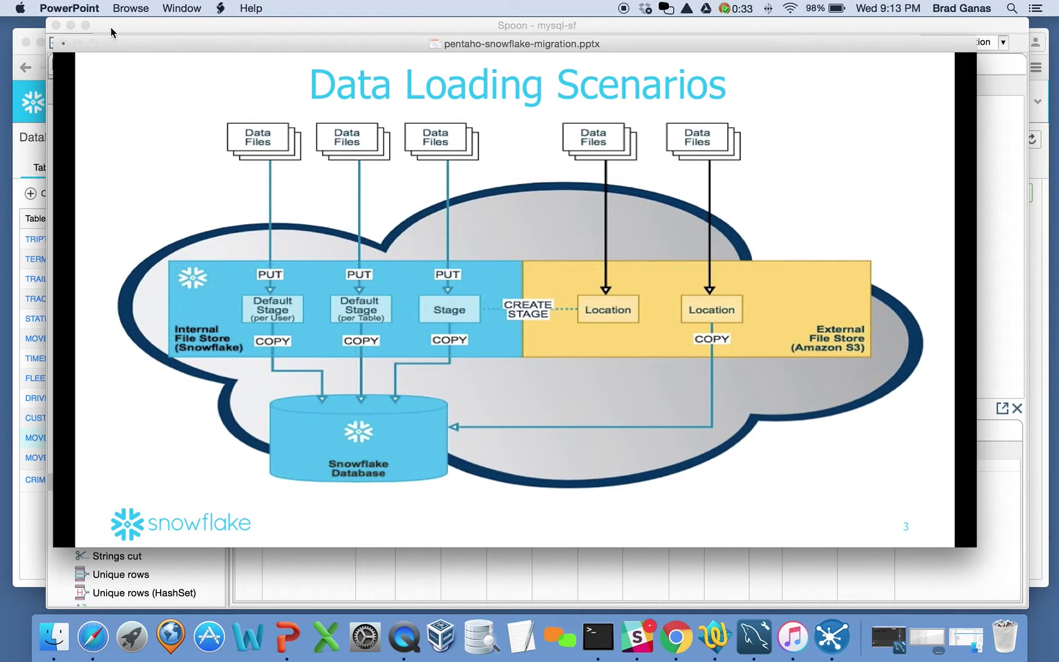
Minimize Spoon and the slideshow to reveal the Snowflake BMG_DB tables page
left_click(72, 24)
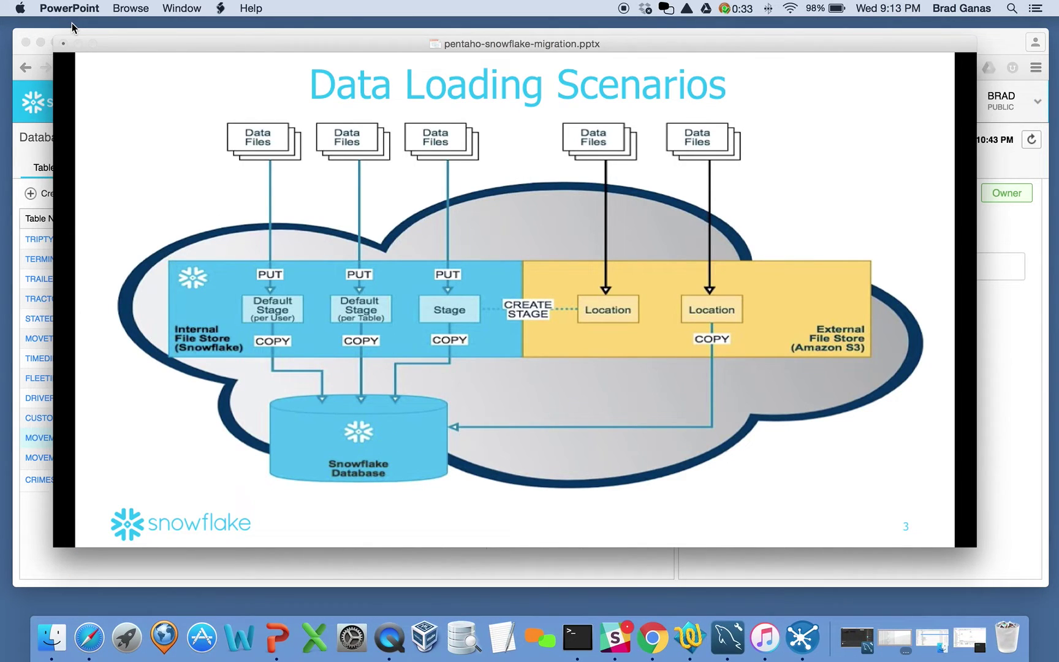
left_click(80, 43)
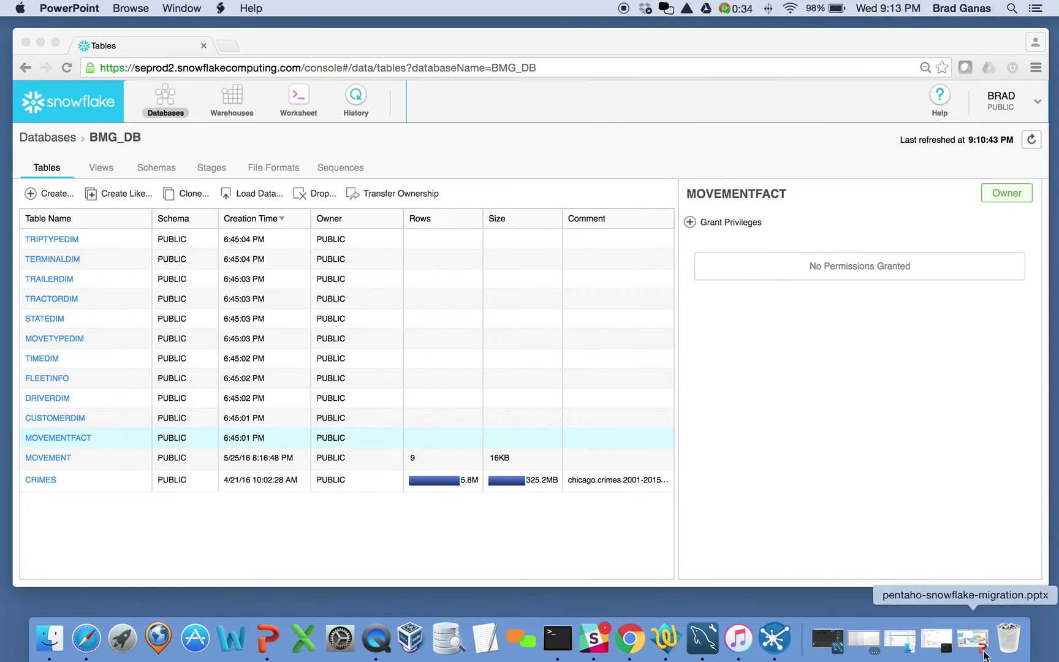
Hop movementfact to movementfact.csv.gz, insert a Sort rows step on it, and open it
left_click(936, 644)
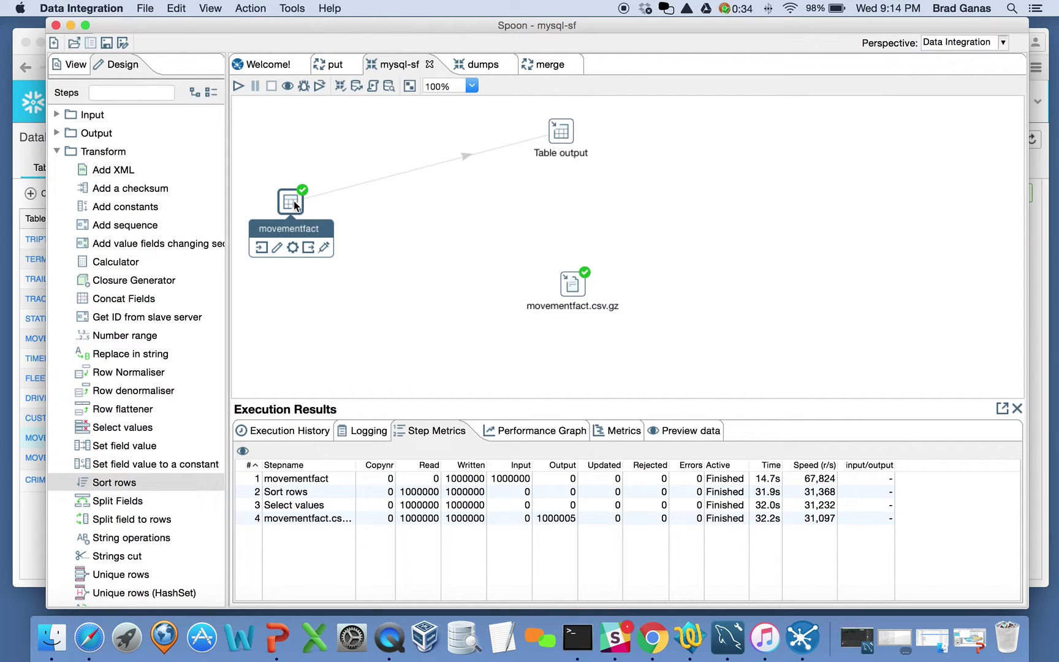
left_click_drag(293, 200, 578, 292)
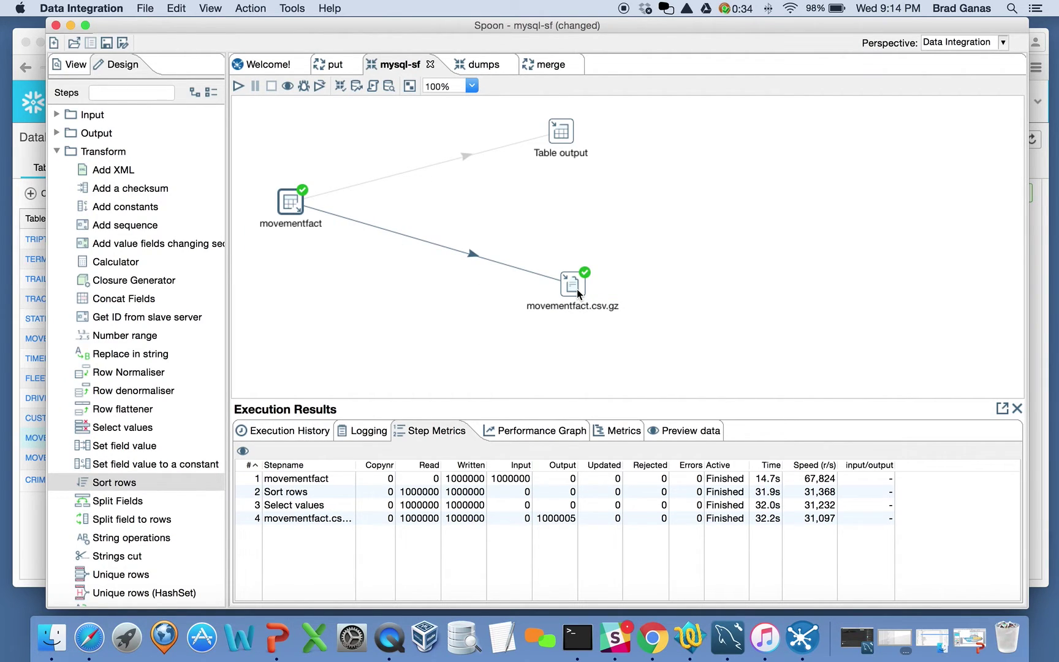
mouse_move(578, 293)
left_click_drag(104, 485, 380, 225)
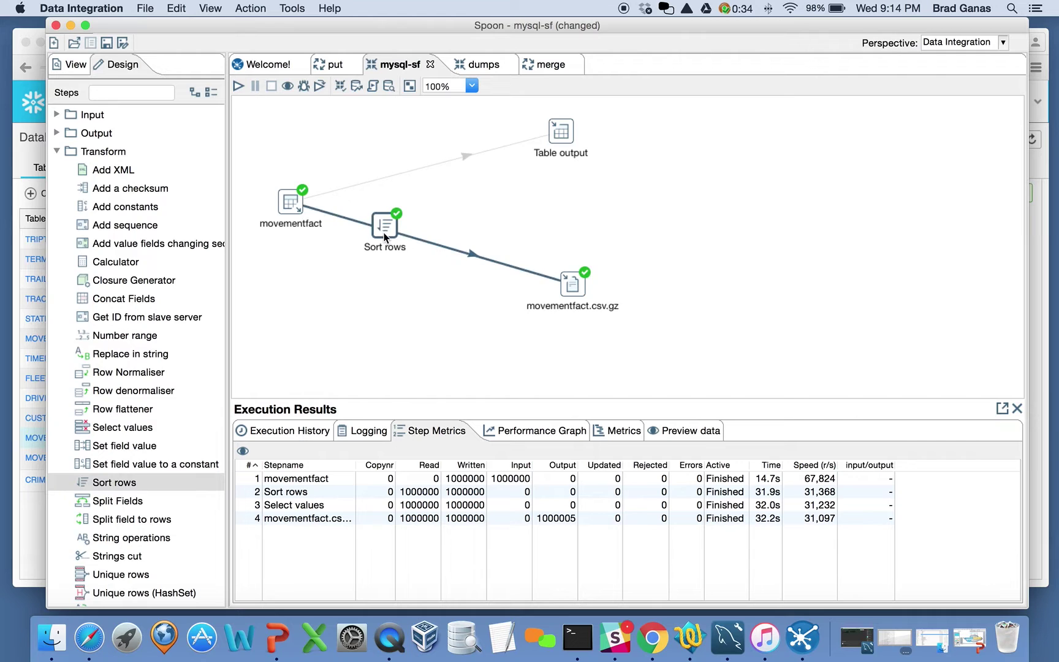
double_click(385, 237)
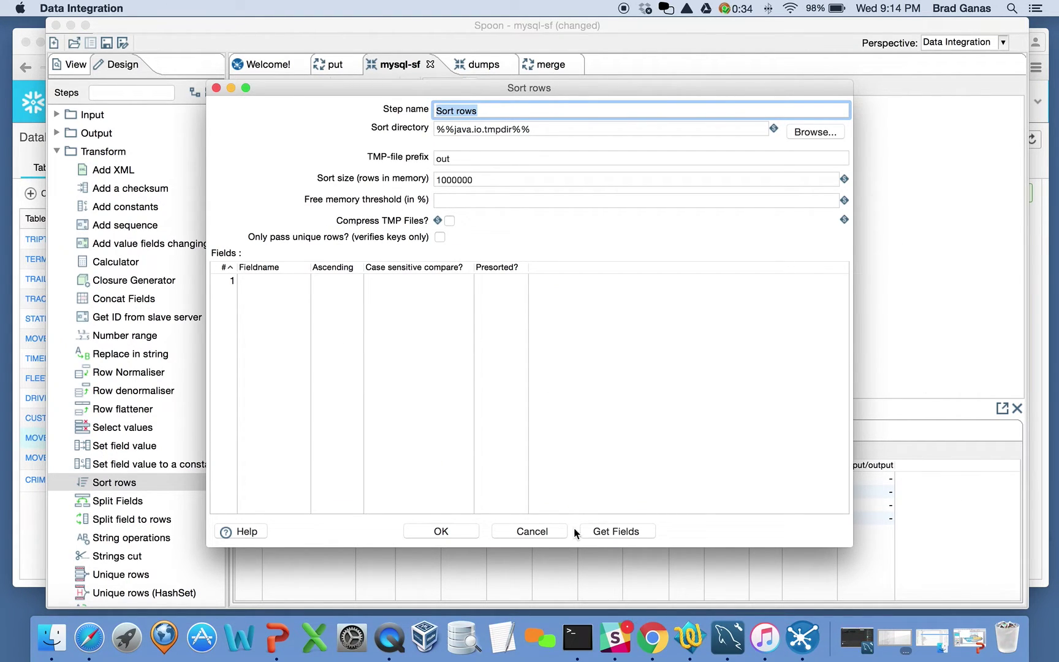
Set weekdate as the first ascending sort field in Sort rows
left_click(617, 531)
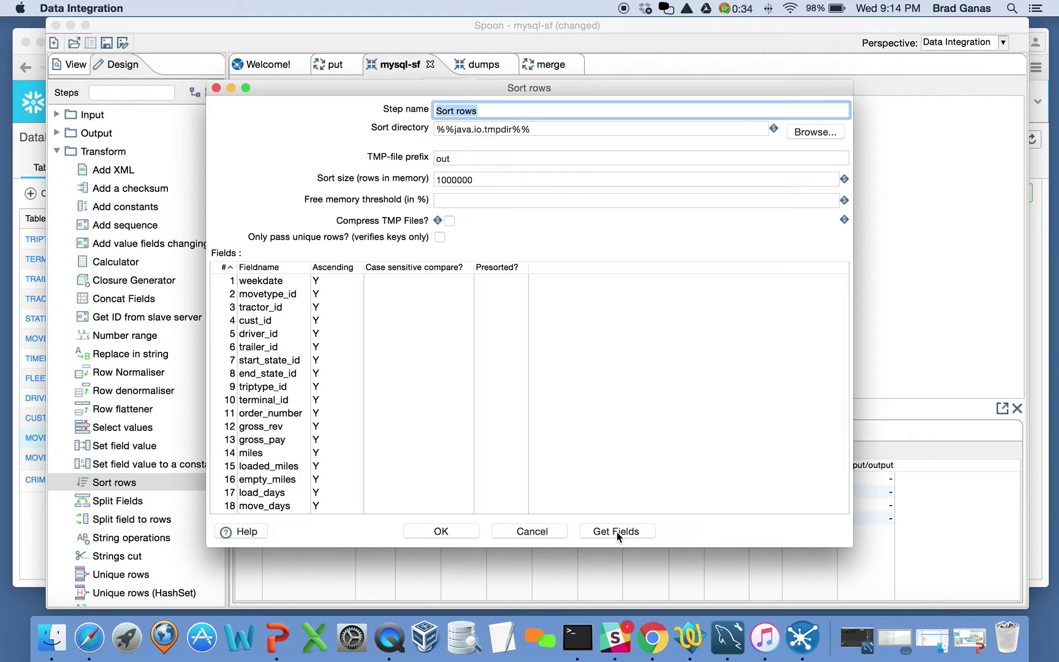
left_click(522, 532)
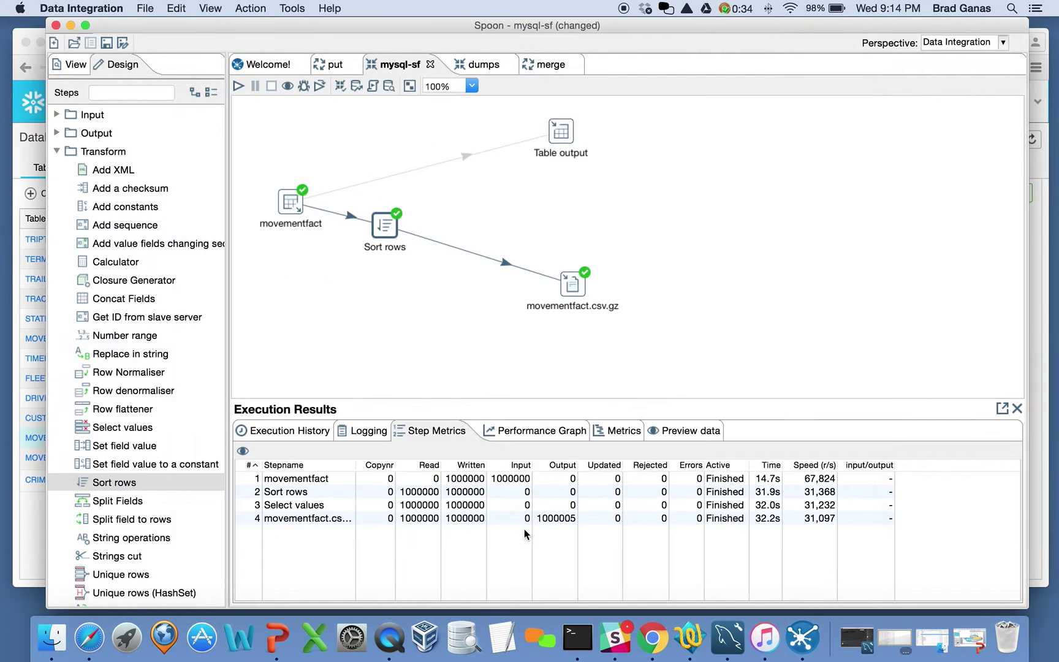
double_click(381, 229)
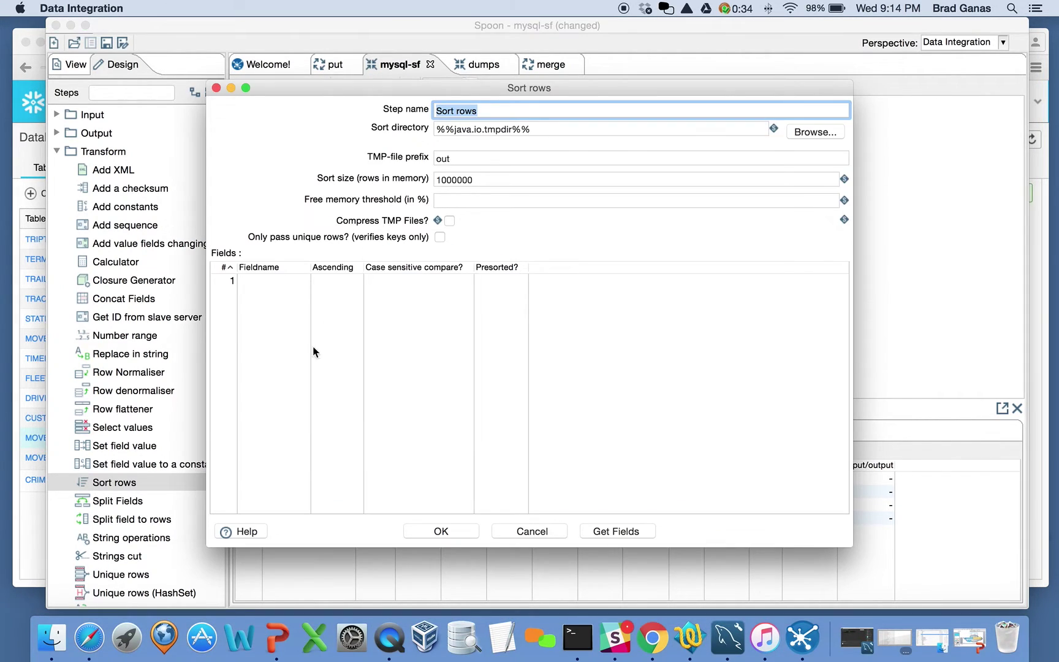
left_click(303, 278)
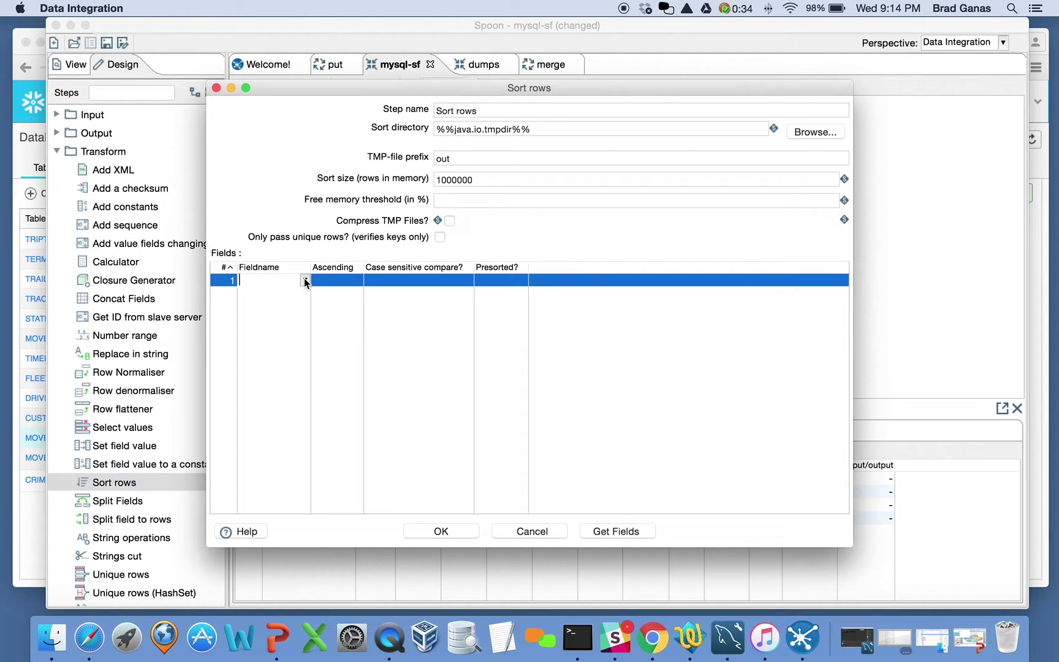
left_click(305, 281)
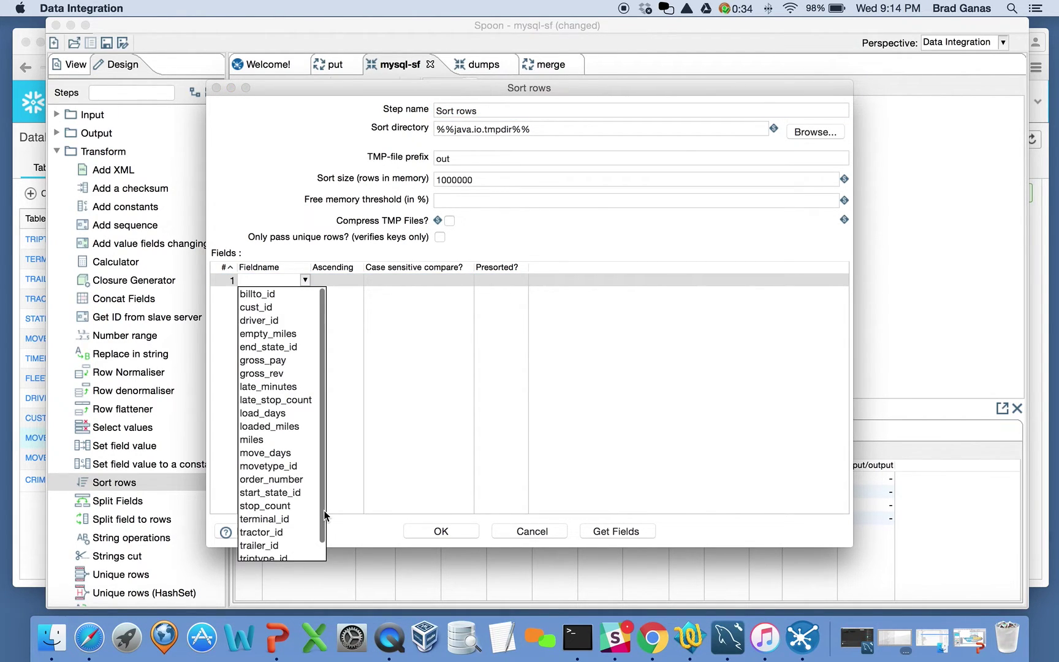
scroll(325, 515, "down", 2)
left_click(269, 553)
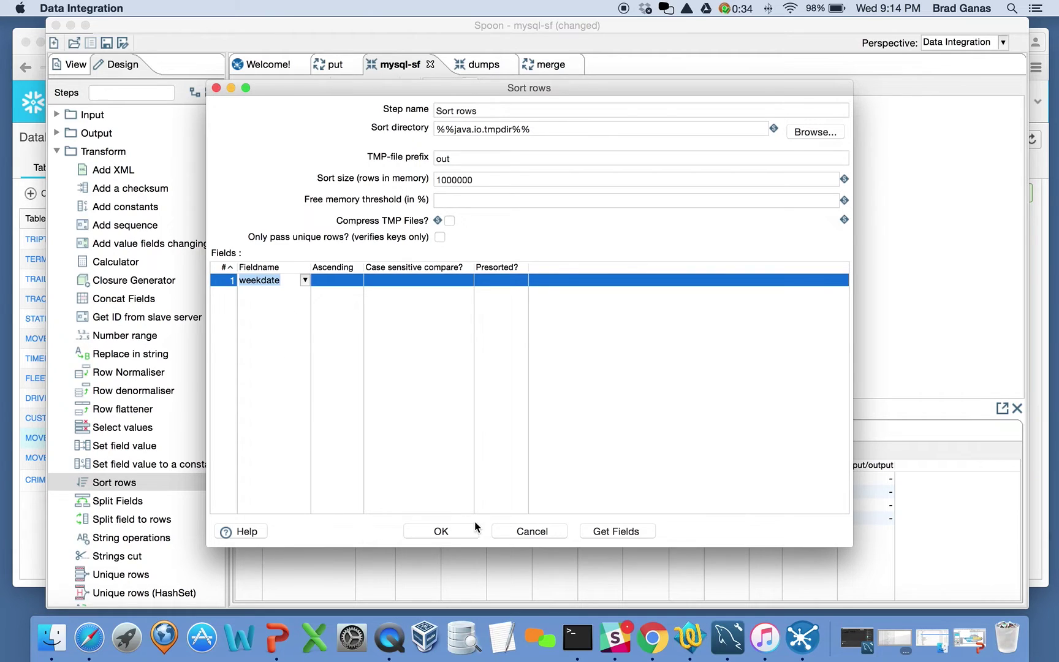
Add movetype_id as the second sort field and confirm the Sort rows settings
left_click(304, 295)
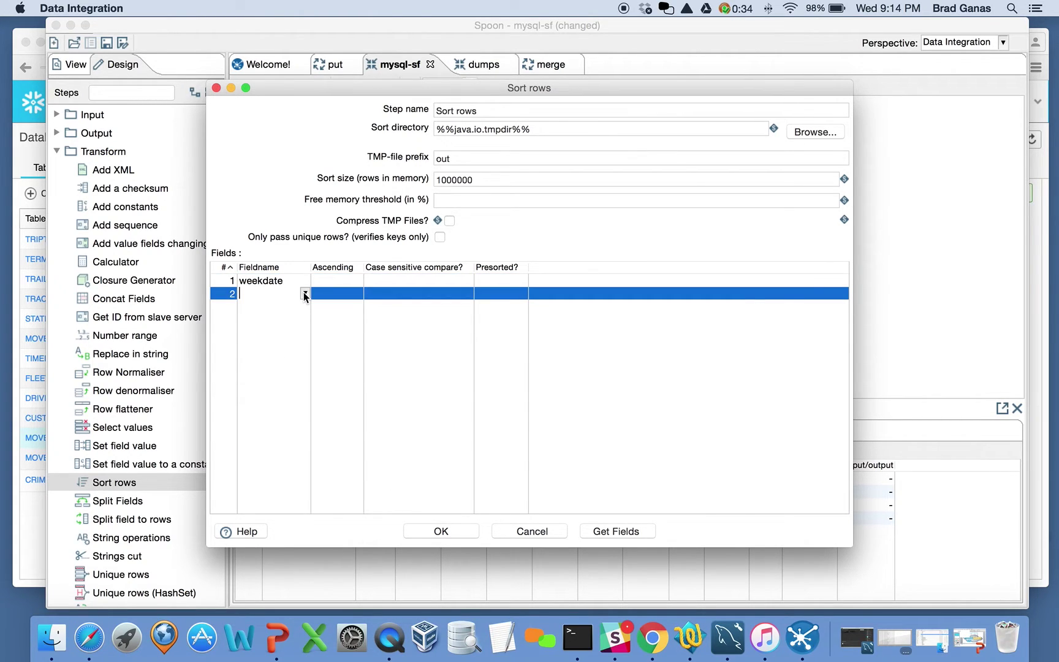
left_click(304, 293)
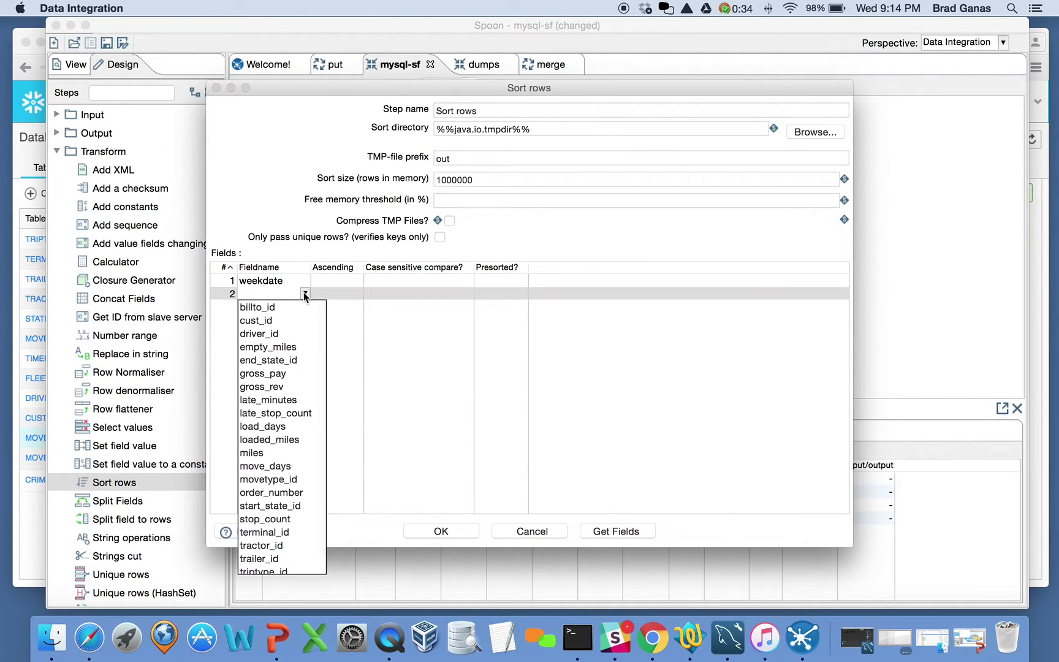
left_click(282, 481)
left_click(447, 531)
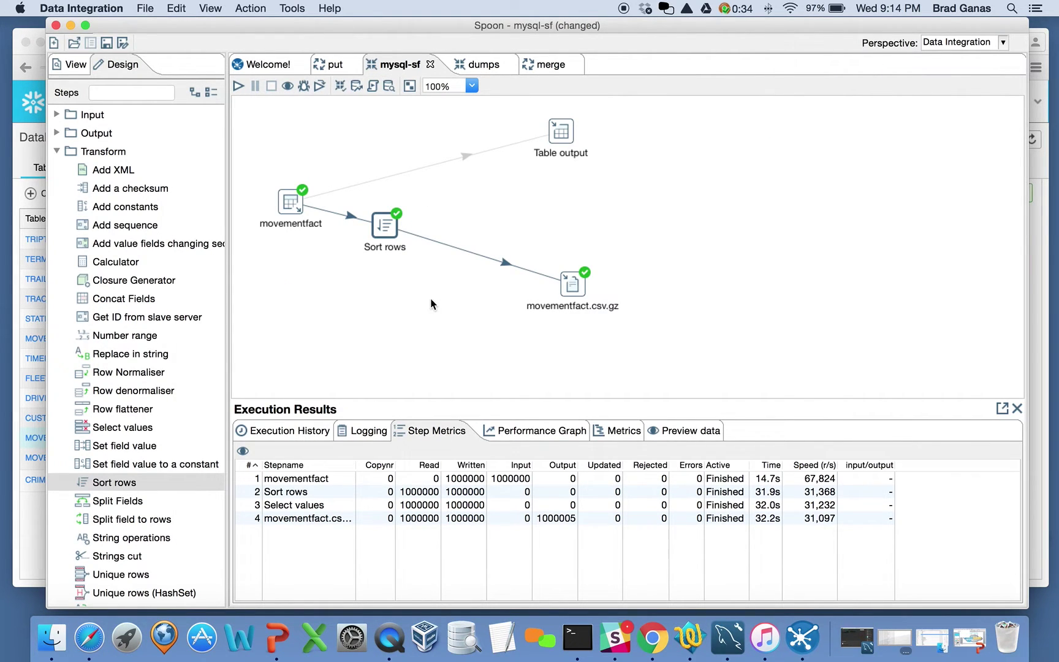
double_click(386, 225)
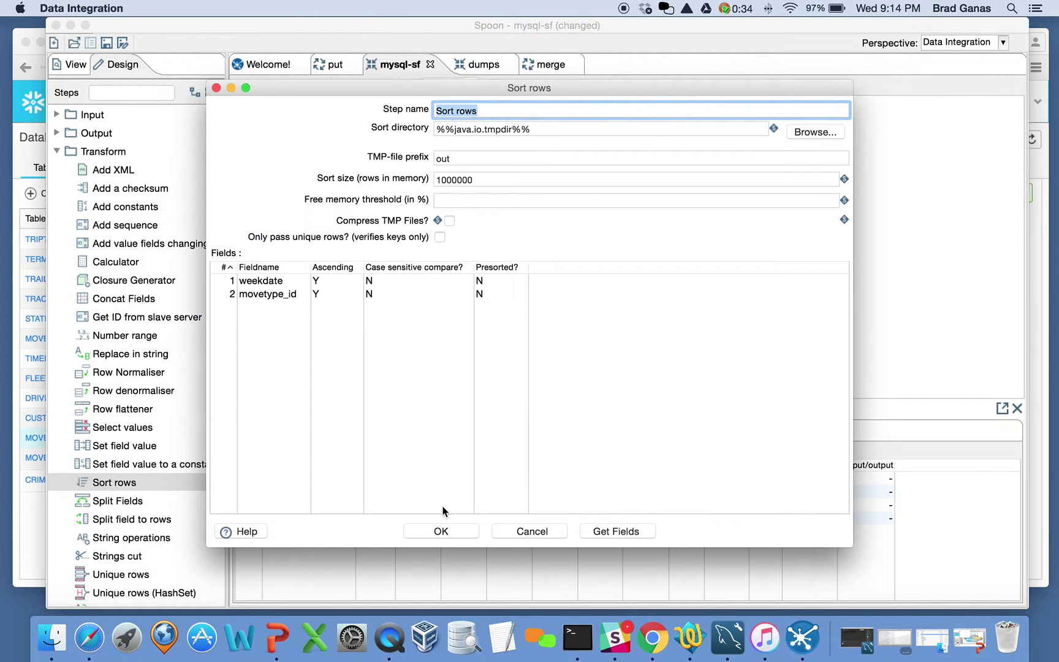
left_click(445, 530)
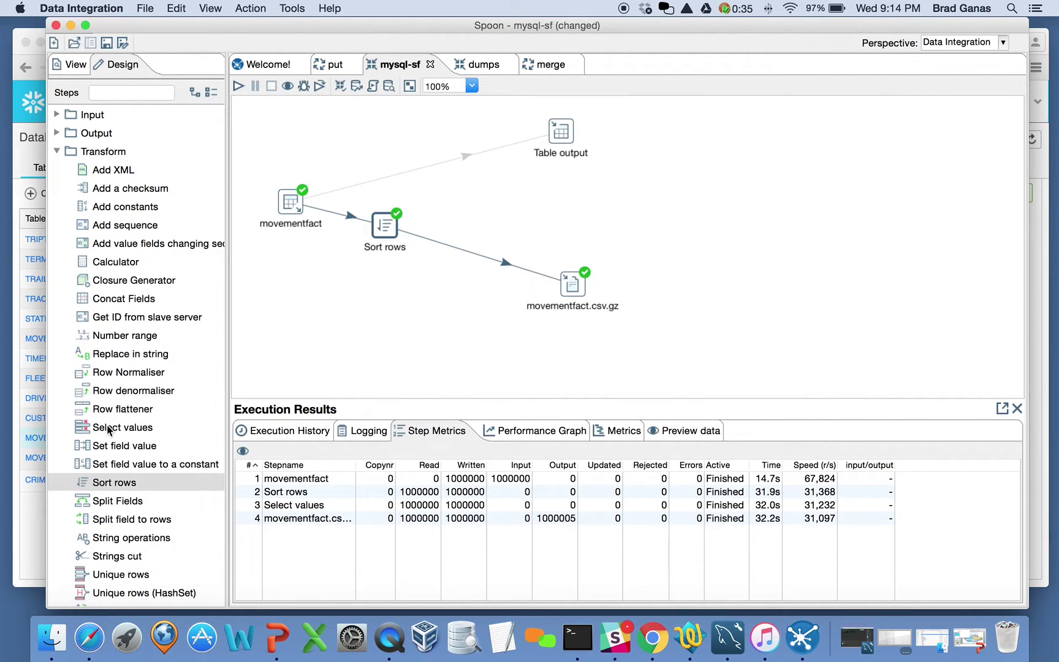
Insert a Select values step after Sort rows and load all incoming fields
left_click_drag(110, 427, 456, 244)
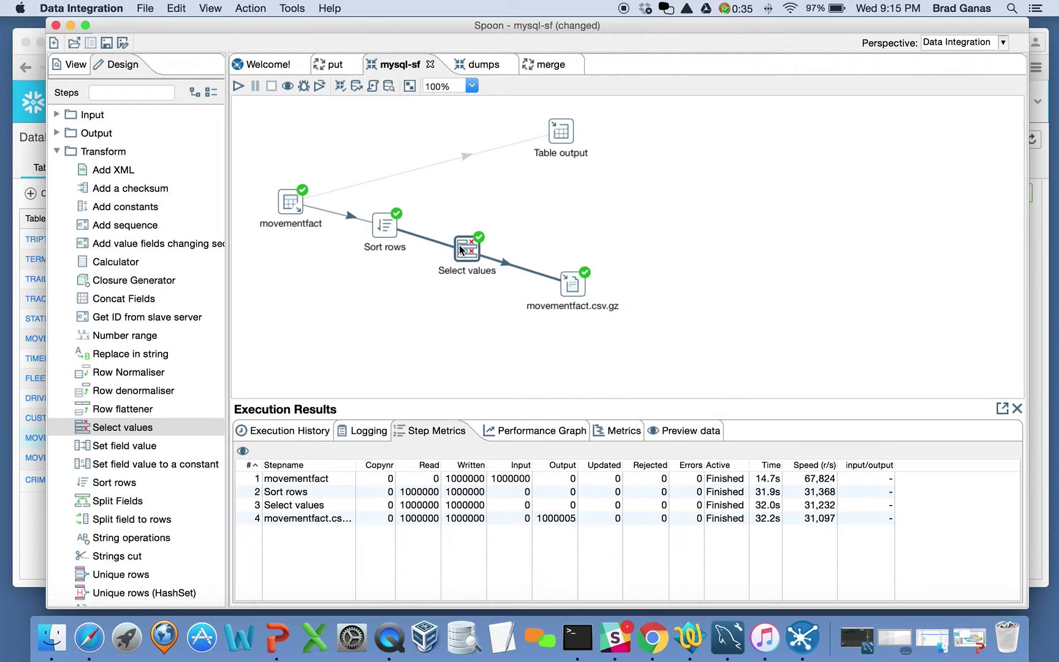
double_click(459, 245)
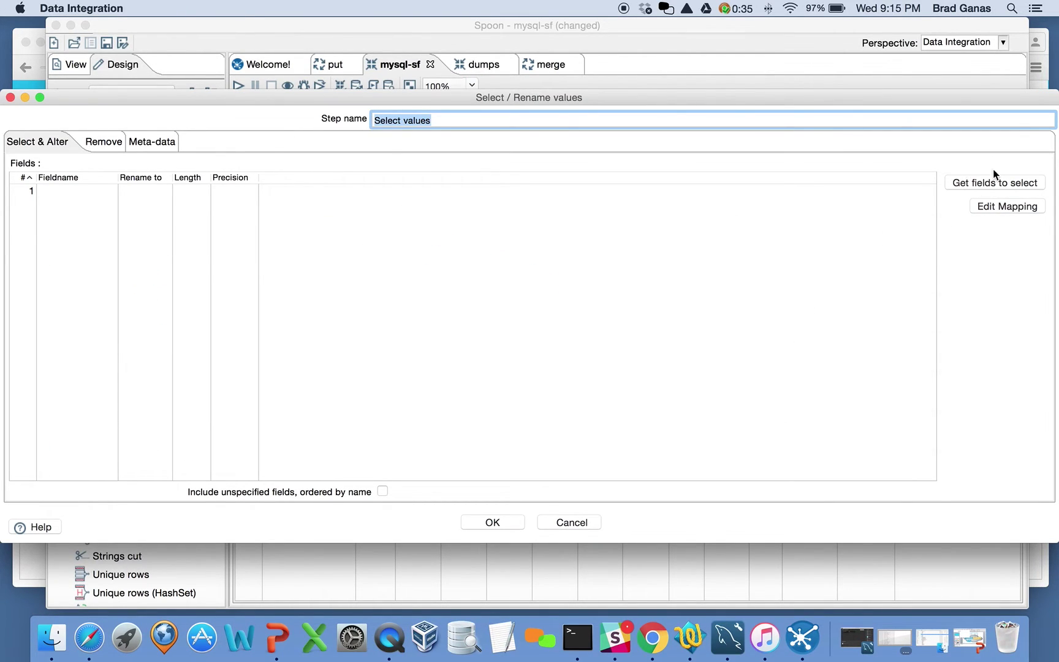
left_click(989, 185)
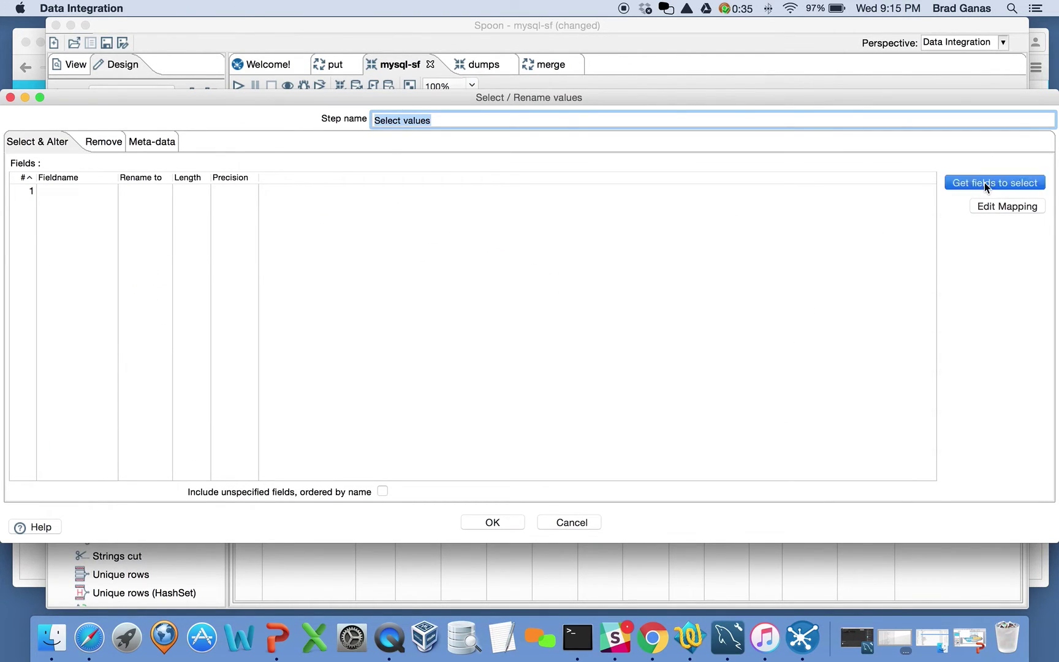
Change weekdate's metadata to Timestamp with format YYYY/MM/DD HH:MI:SS
left_click(155, 145)
left_click(110, 195)
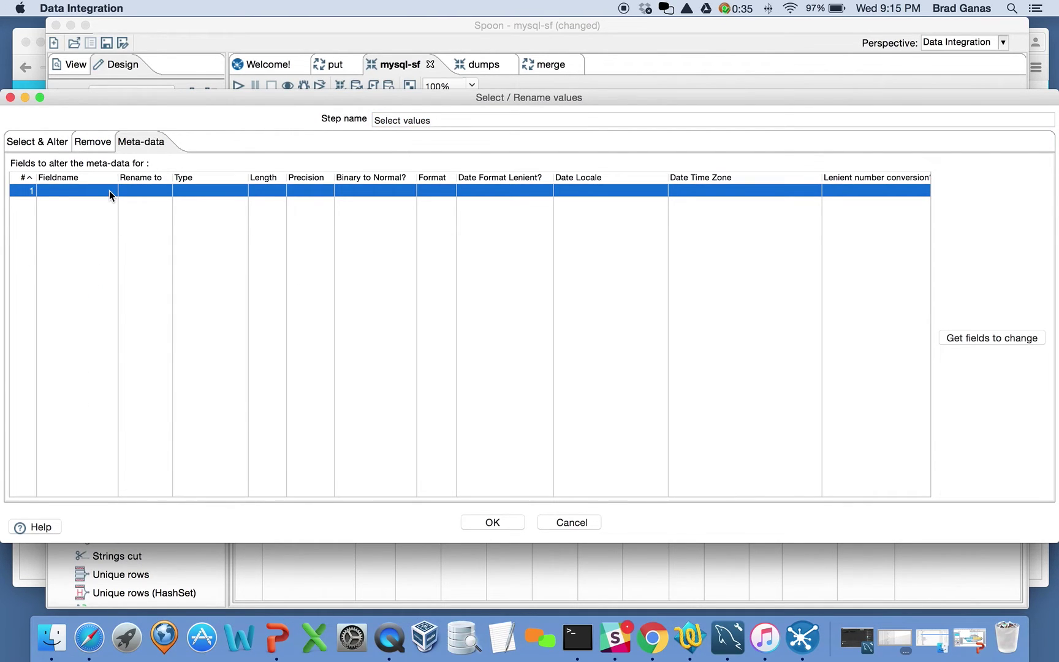
left_click(111, 193)
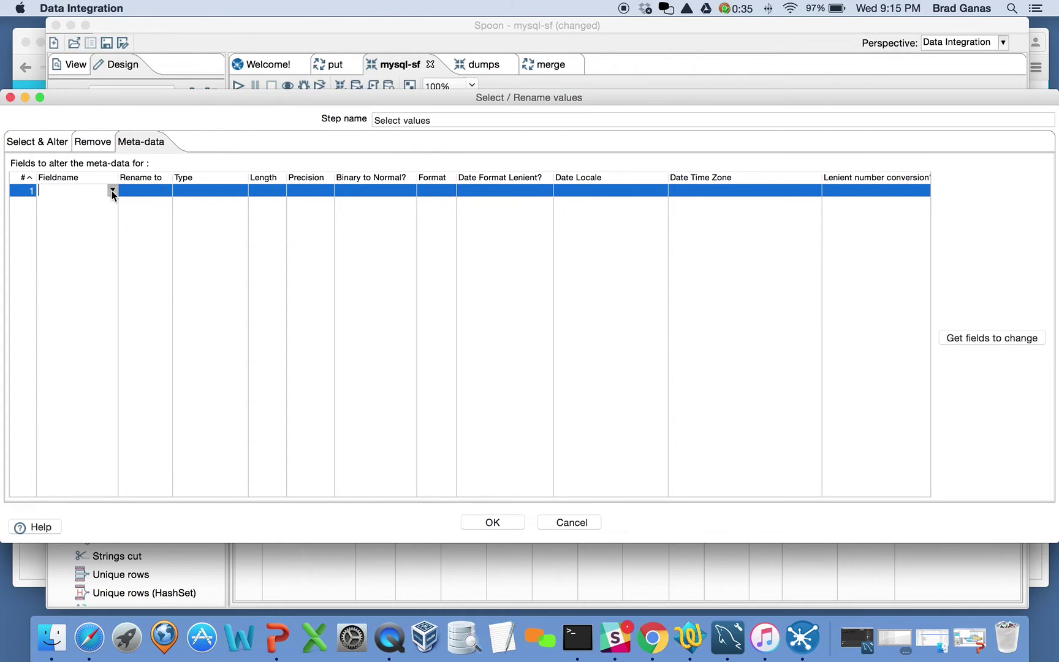
left_click(111, 192)
scroll(121, 426, "down", 2)
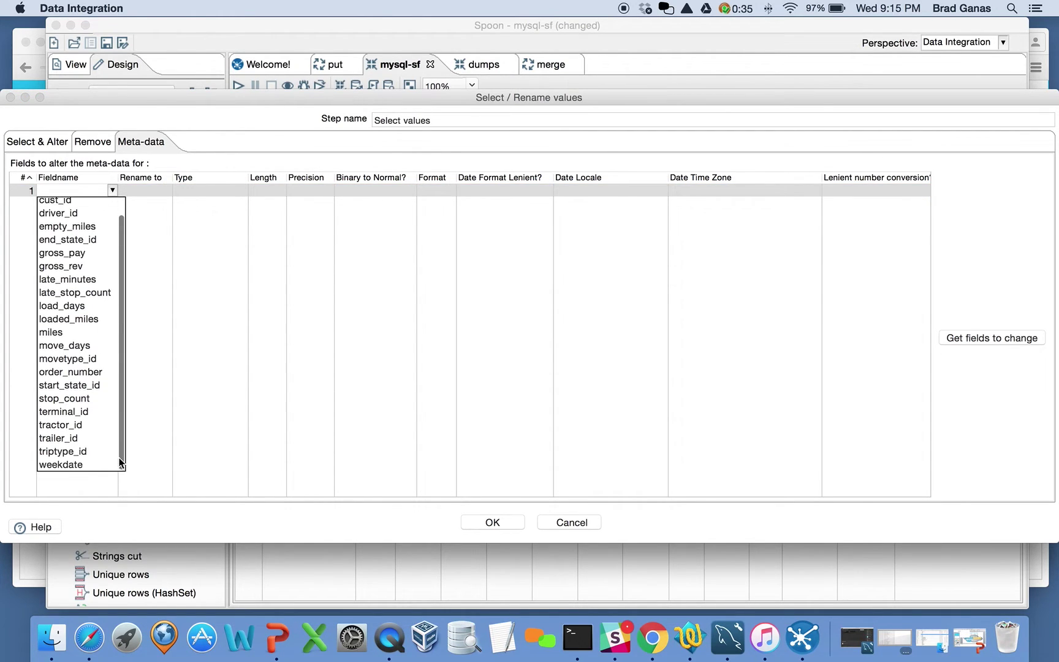
left_click(76, 465)
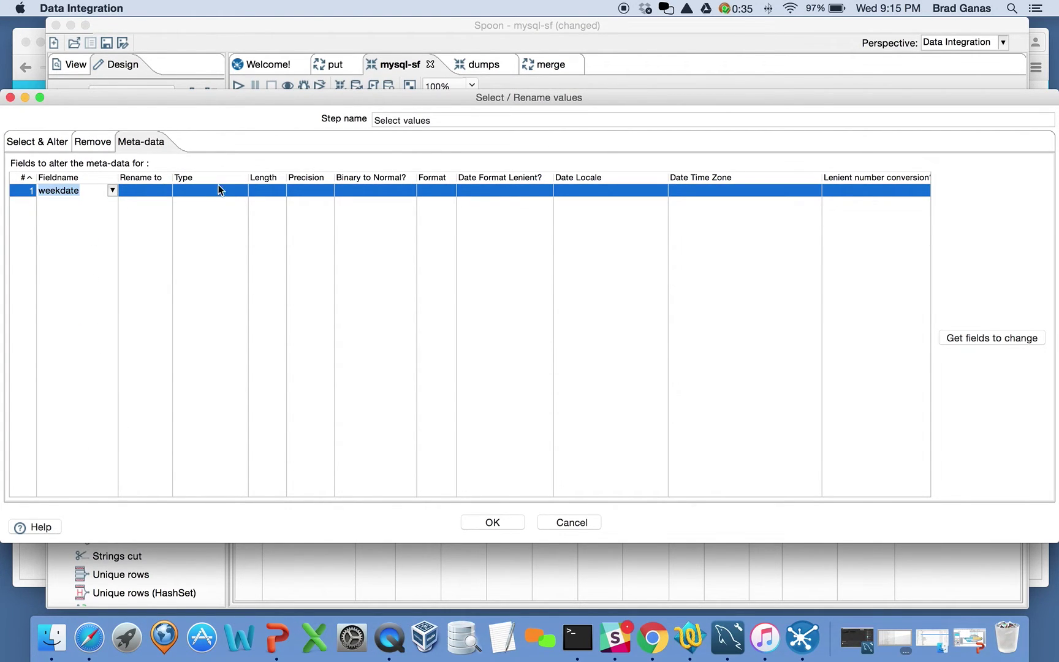
left_click(241, 192)
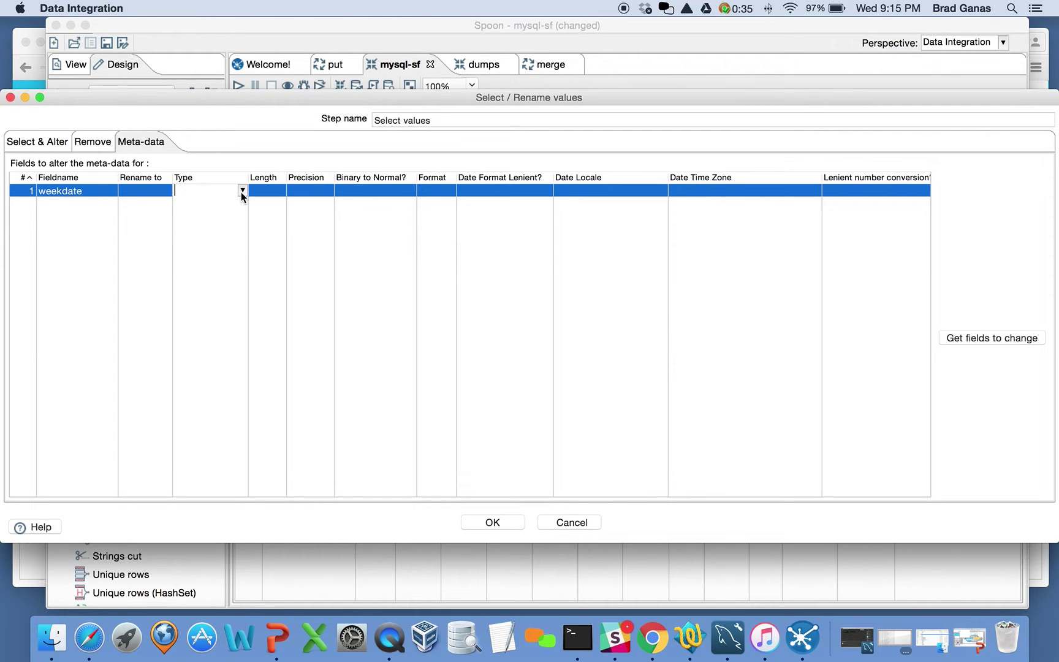
left_click(242, 192)
left_click(221, 310)
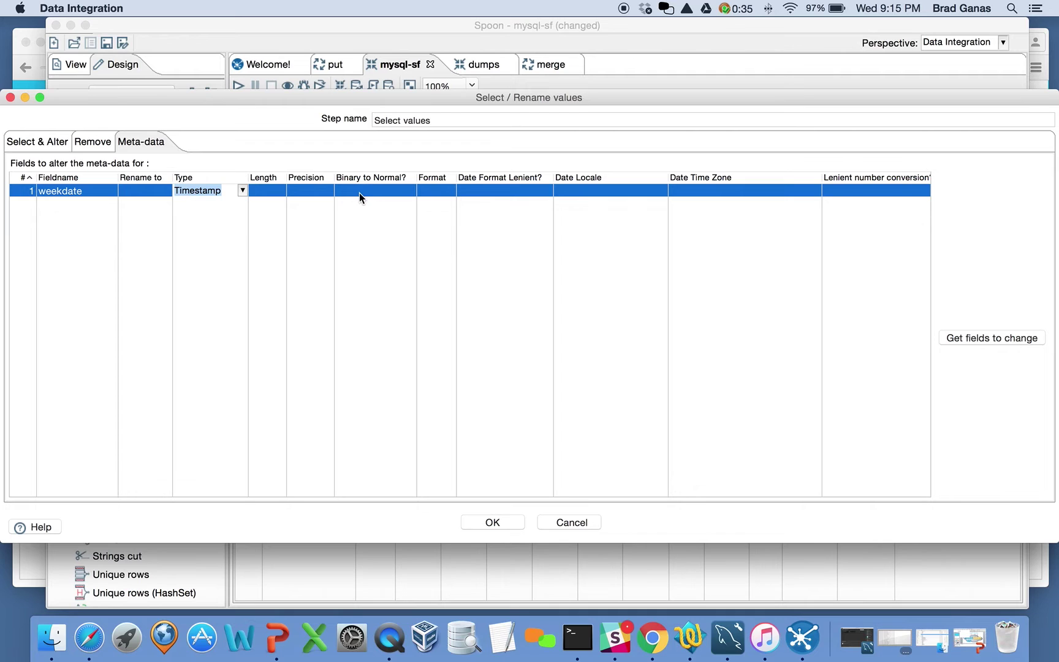
left_click(433, 195)
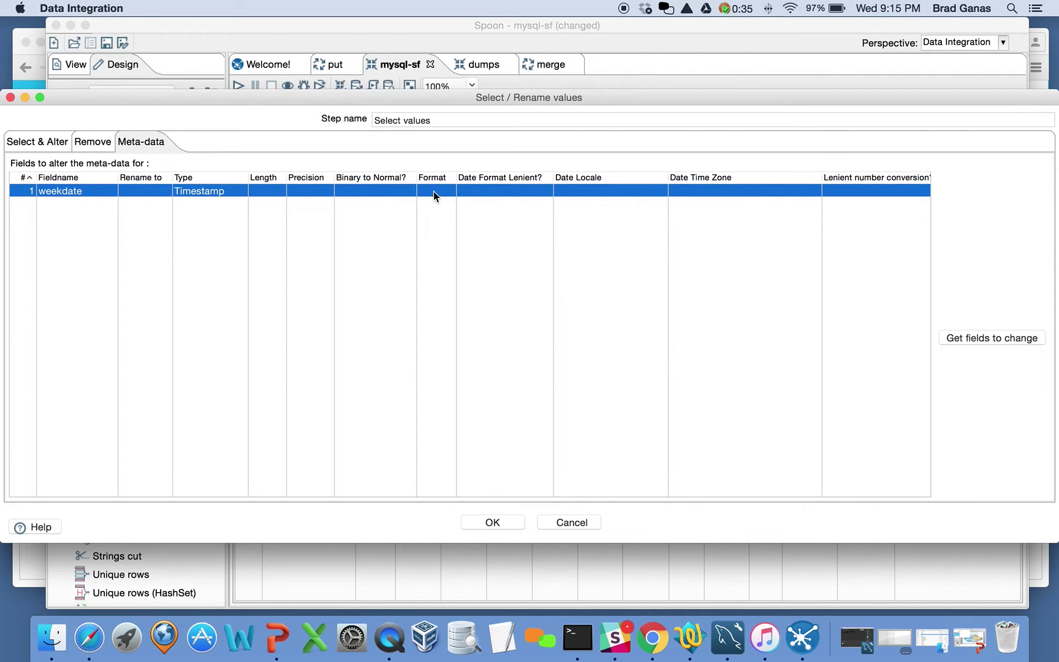
left_click(434, 191)
type("YYYY/")
type("MM/DD")
type(" HH:")
type("MI:SS")
left_click(494, 522)
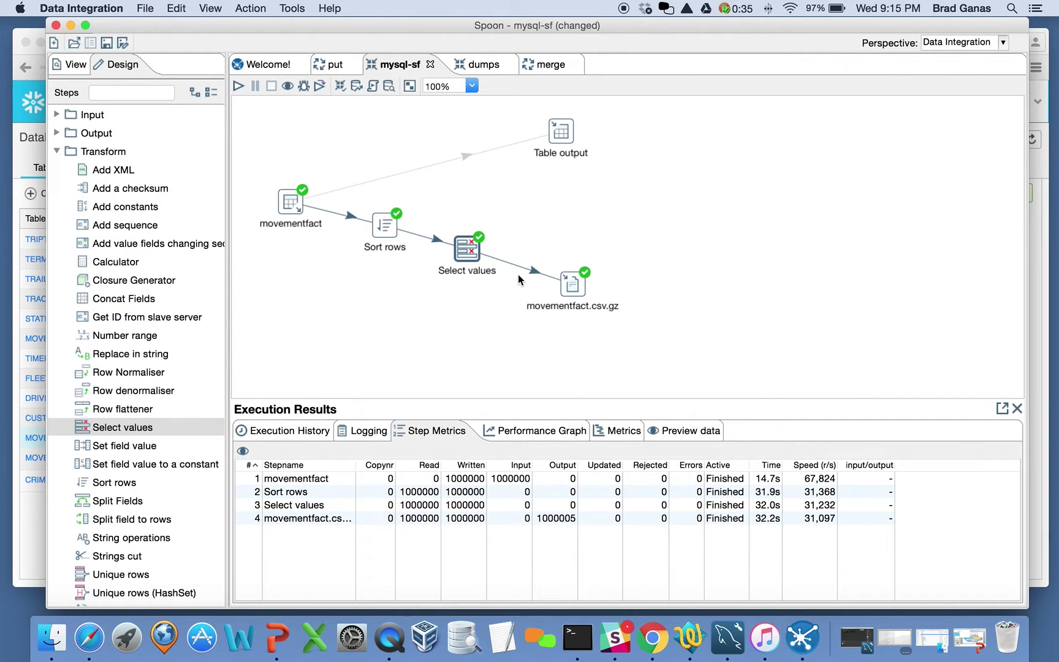
double_click(576, 289)
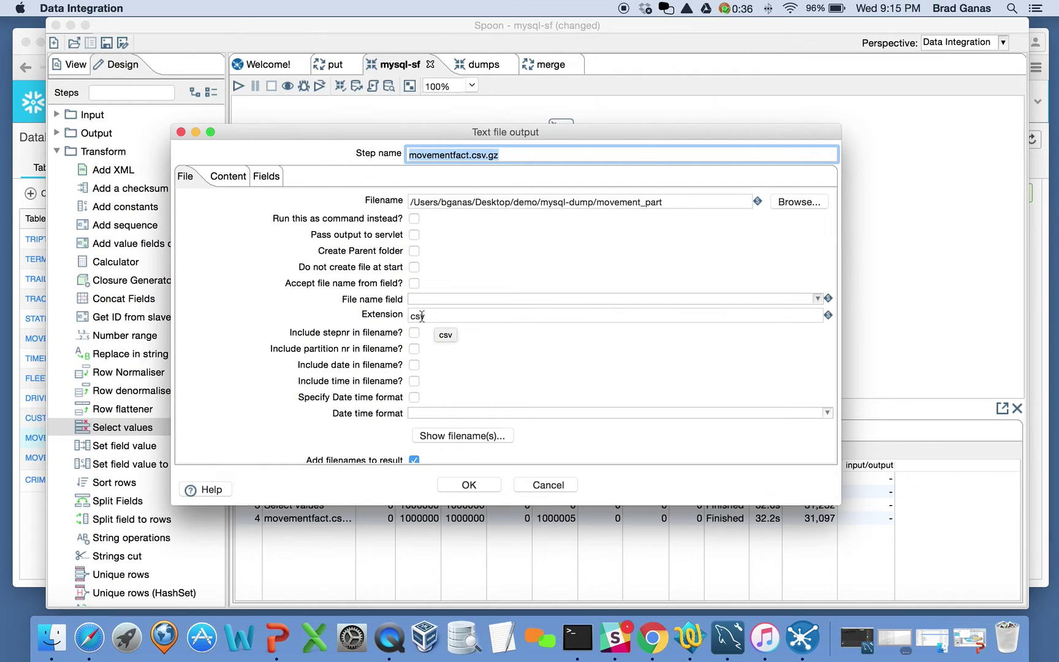
Review the output's GZip compression and 200001-row split on the Content tab, then close
left_click(230, 177)
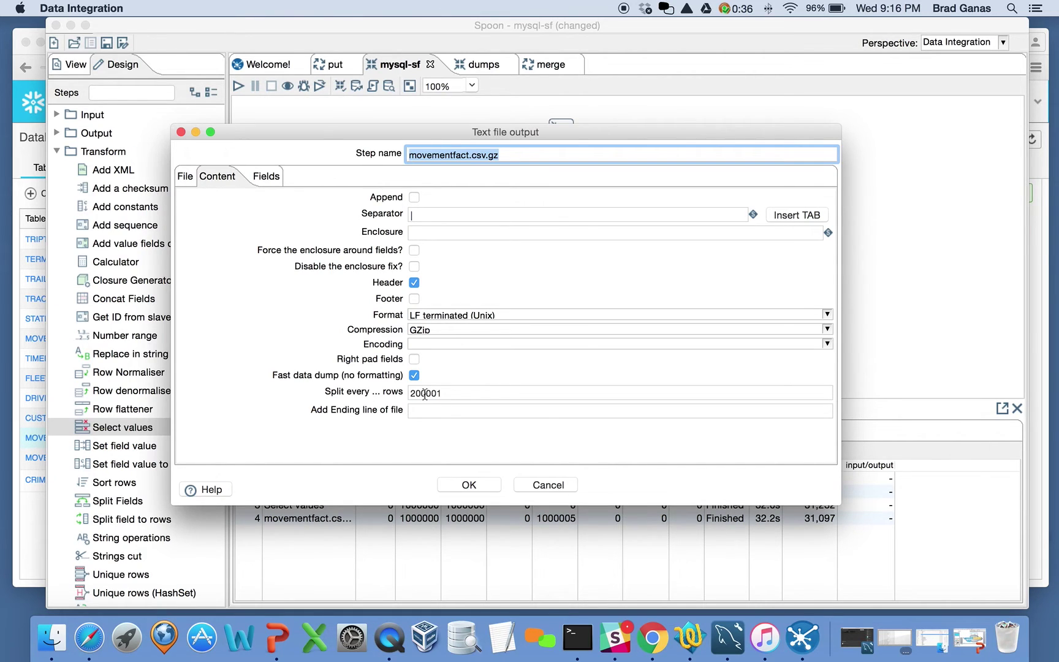
left_click(469, 485)
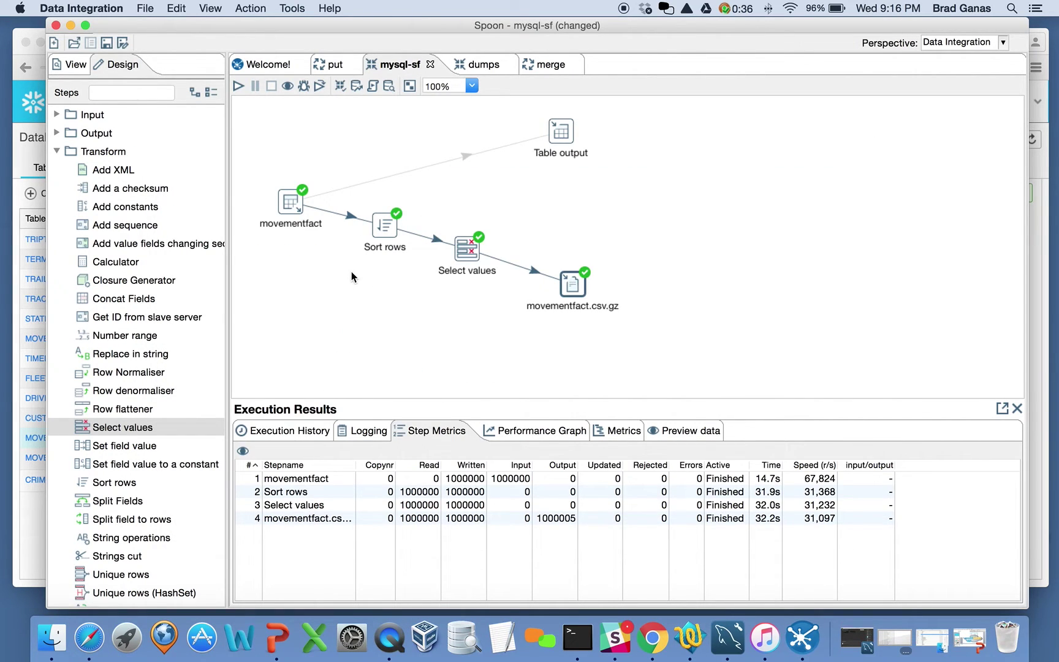
Run the movementfact transformation and check five movement_part .csv.gz files land in mysql-dump
left_click(239, 85)
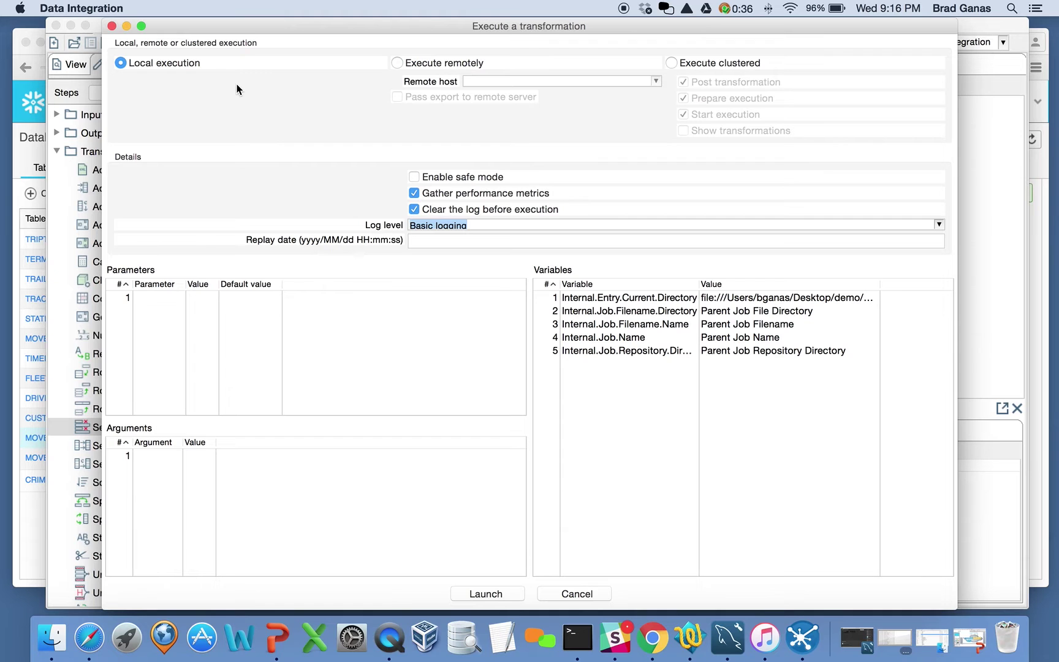
left_click(491, 594)
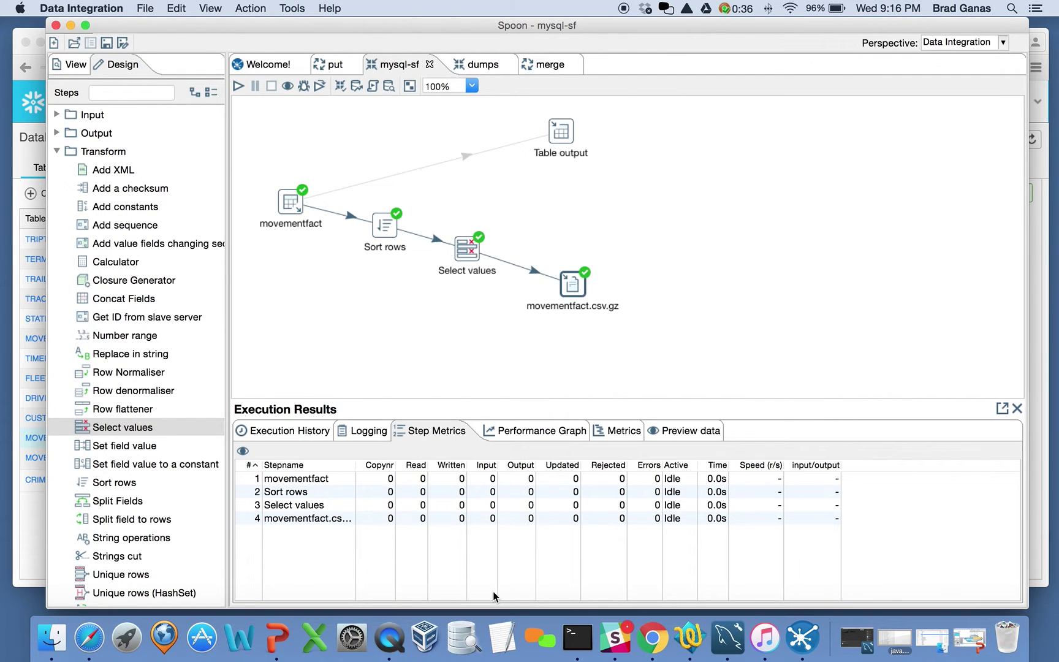
left_click(932, 637)
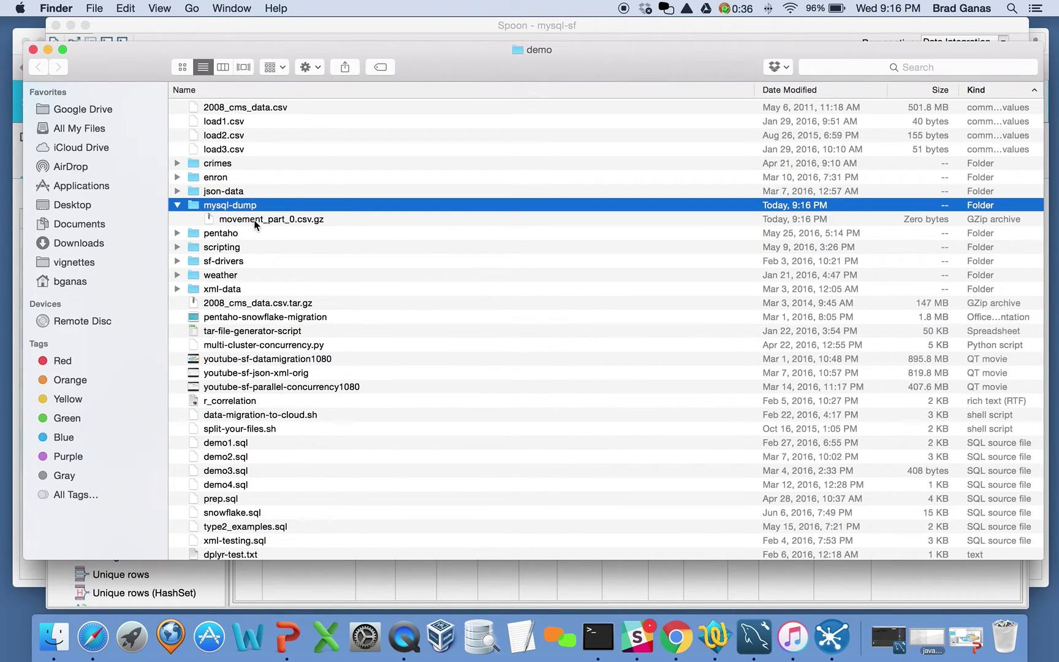
left_click(203, 570)
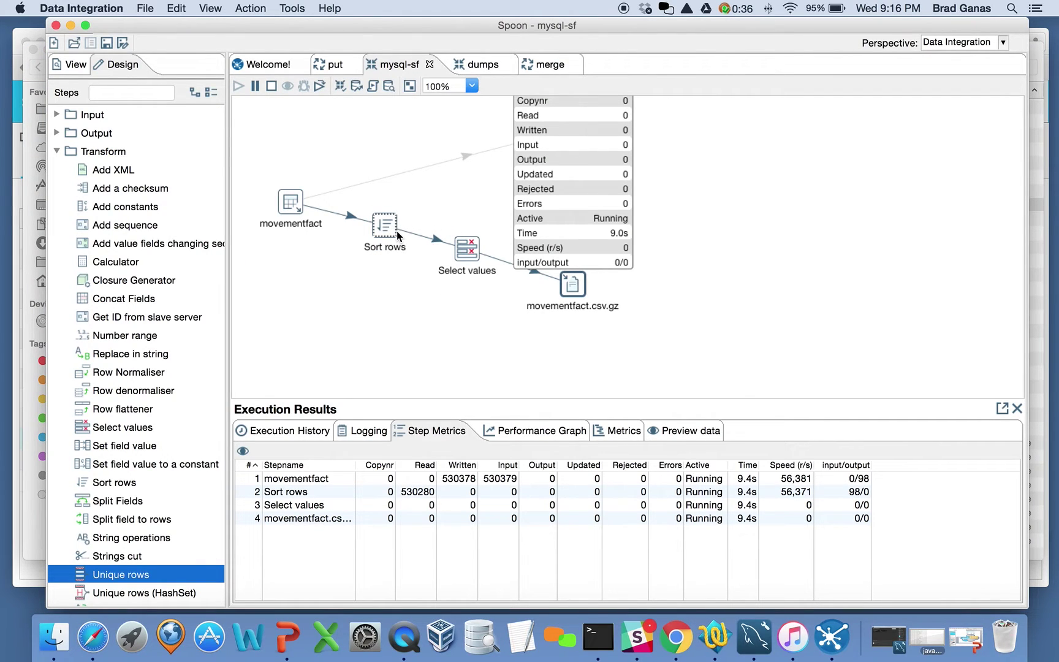
mouse_move(397, 231)
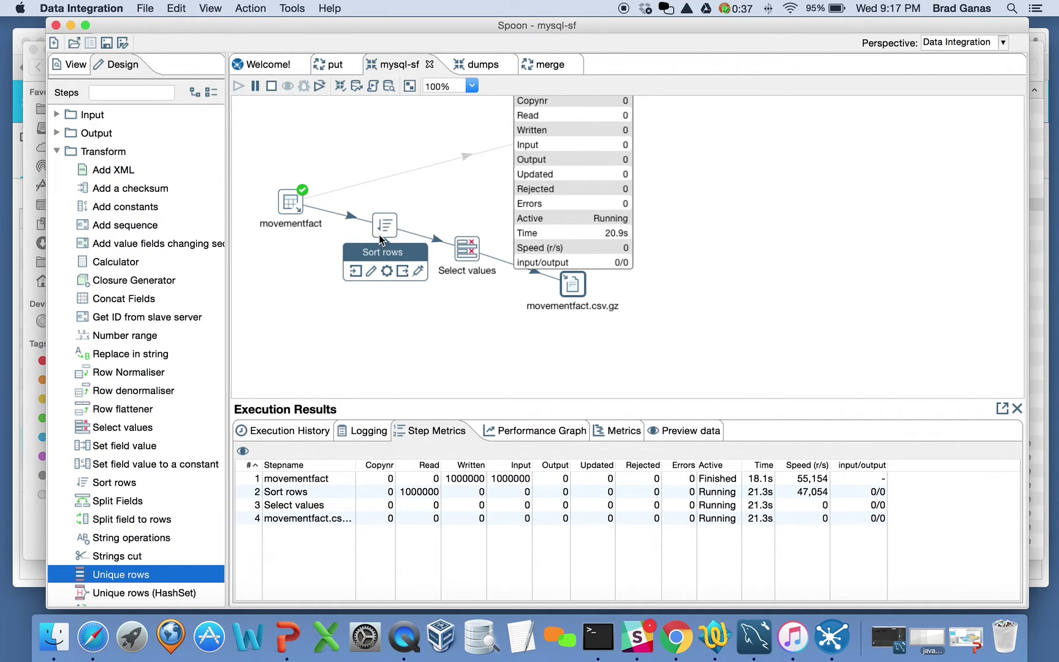
left_click(37, 536)
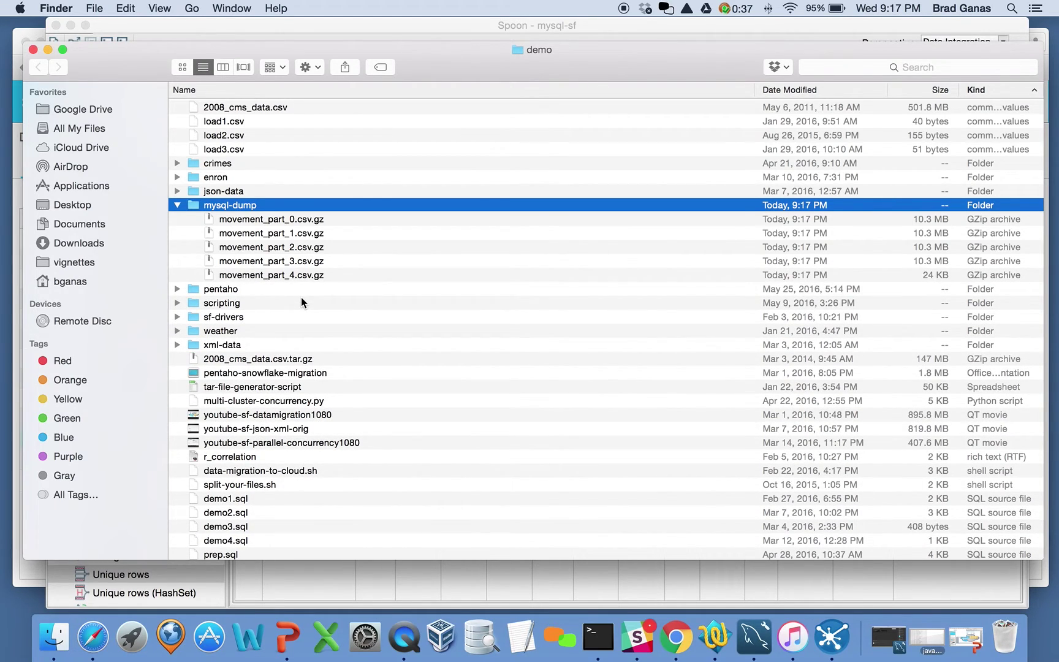
left_click(264, 574)
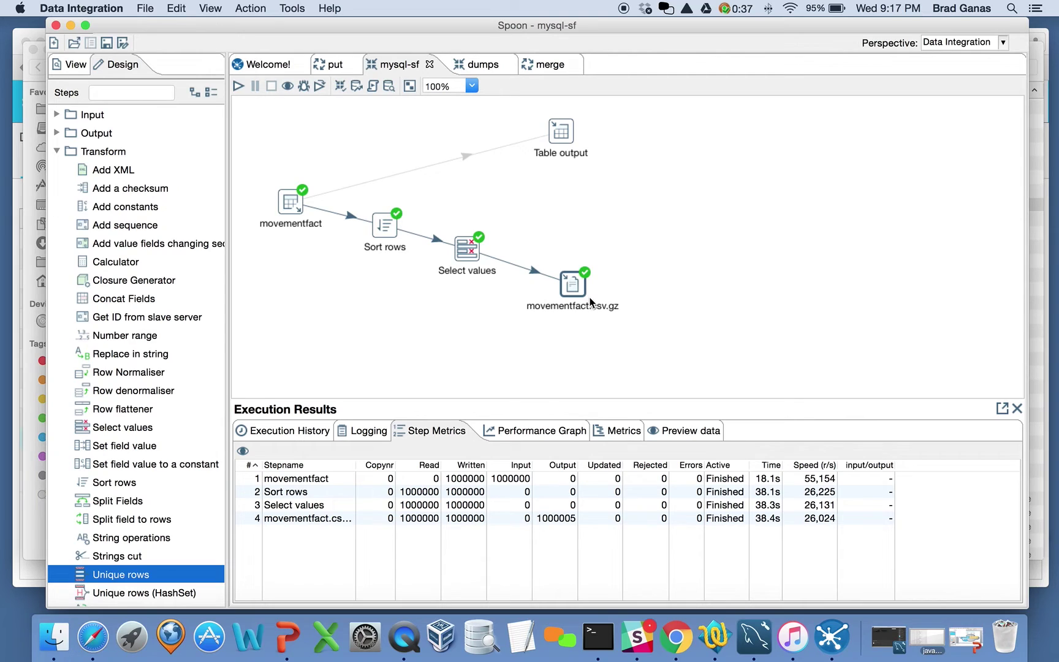
left_click(483, 65)
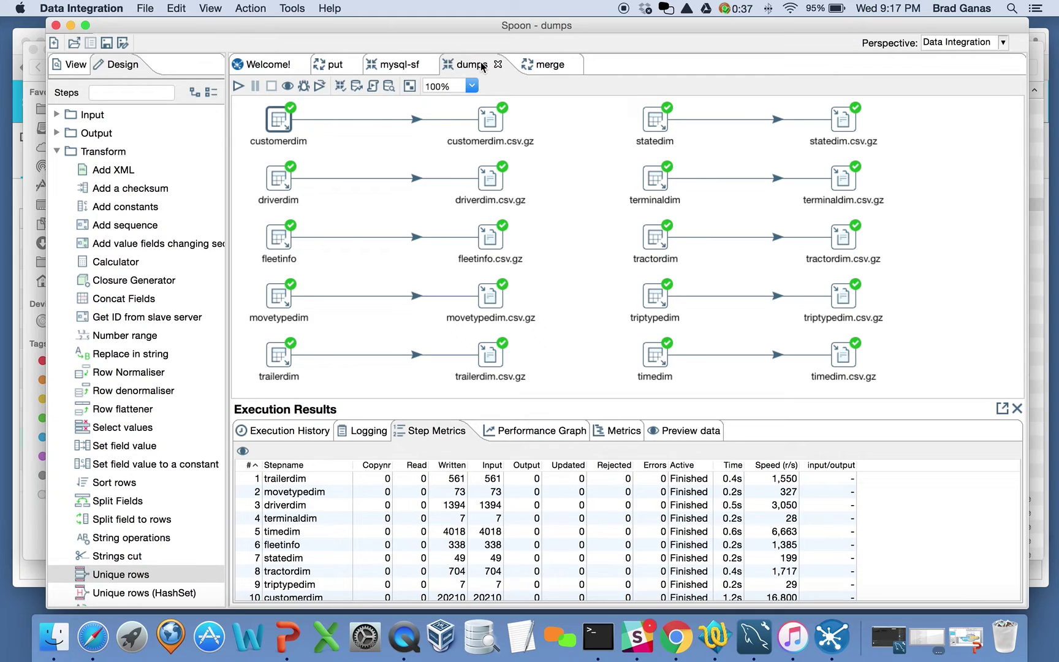
Inspect customerdim's query, then run dumps and check the dimension .csv.gz files in mysql-dump
double_click(278, 130)
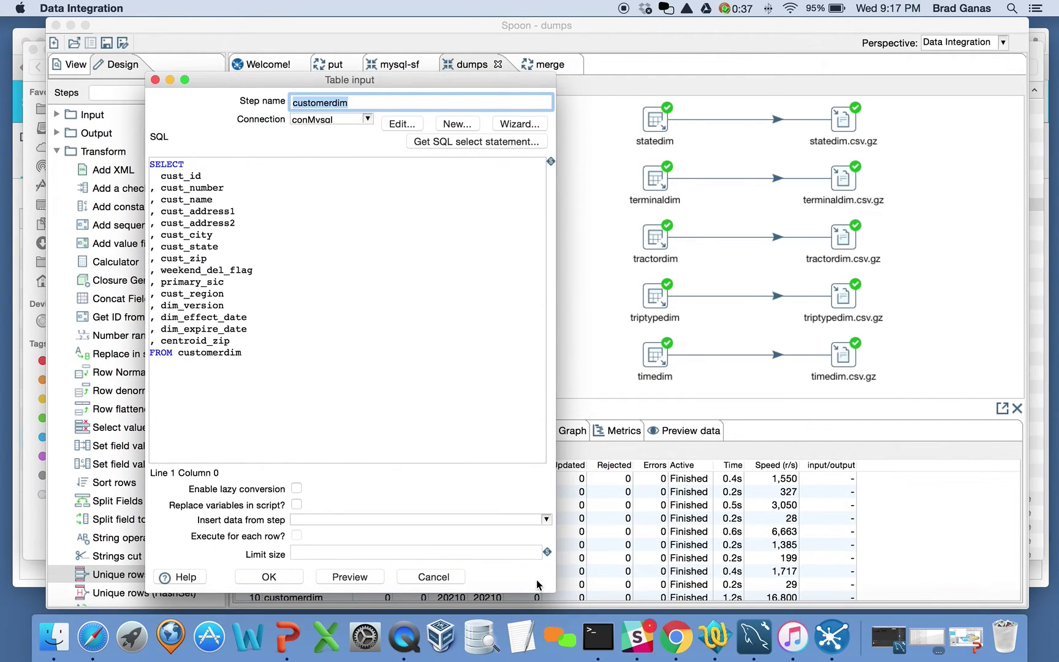
left_click(432, 577)
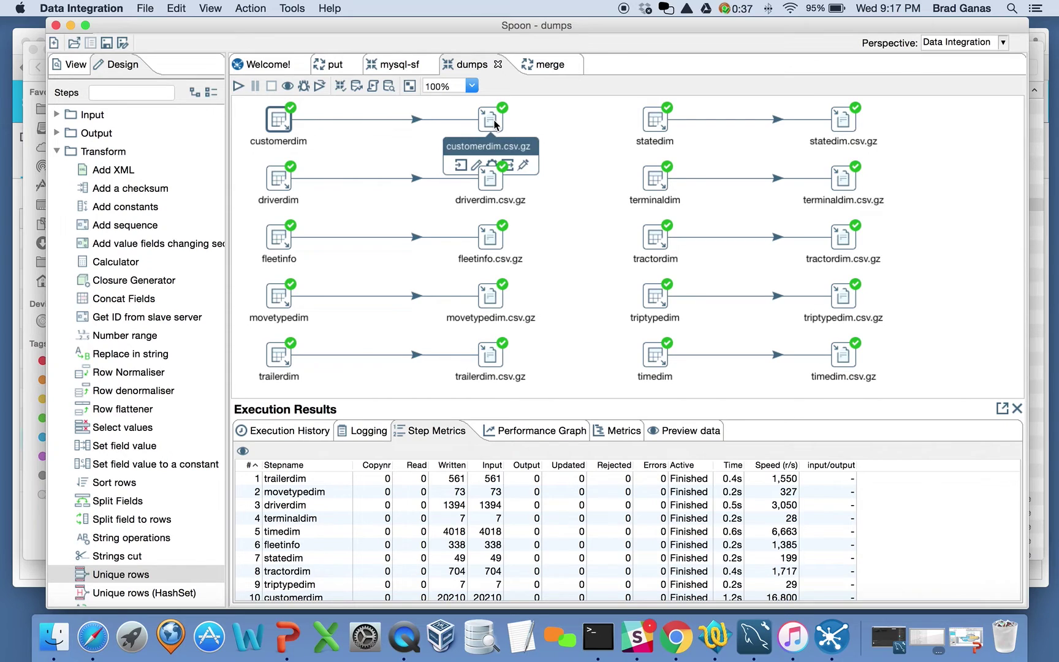
left_click(238, 86)
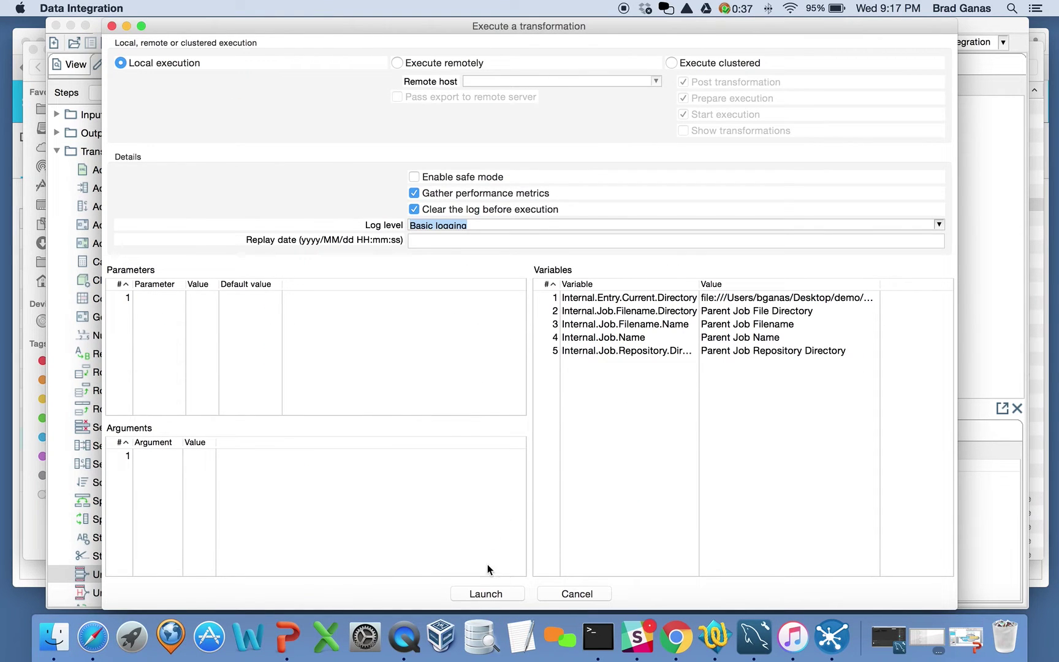
left_click(485, 593)
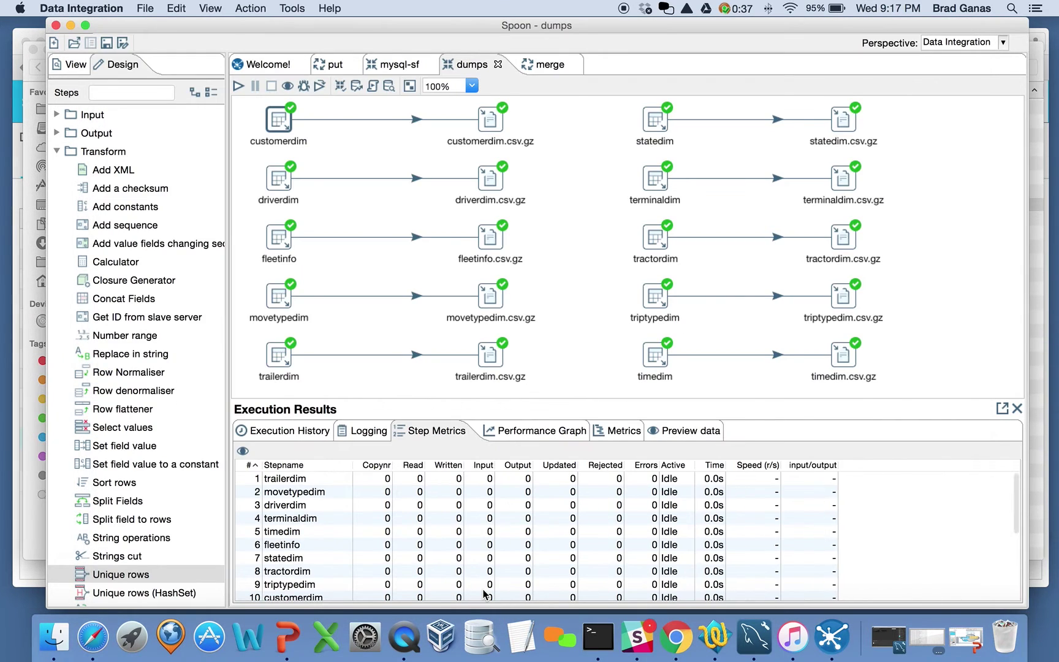
left_click(43, 481)
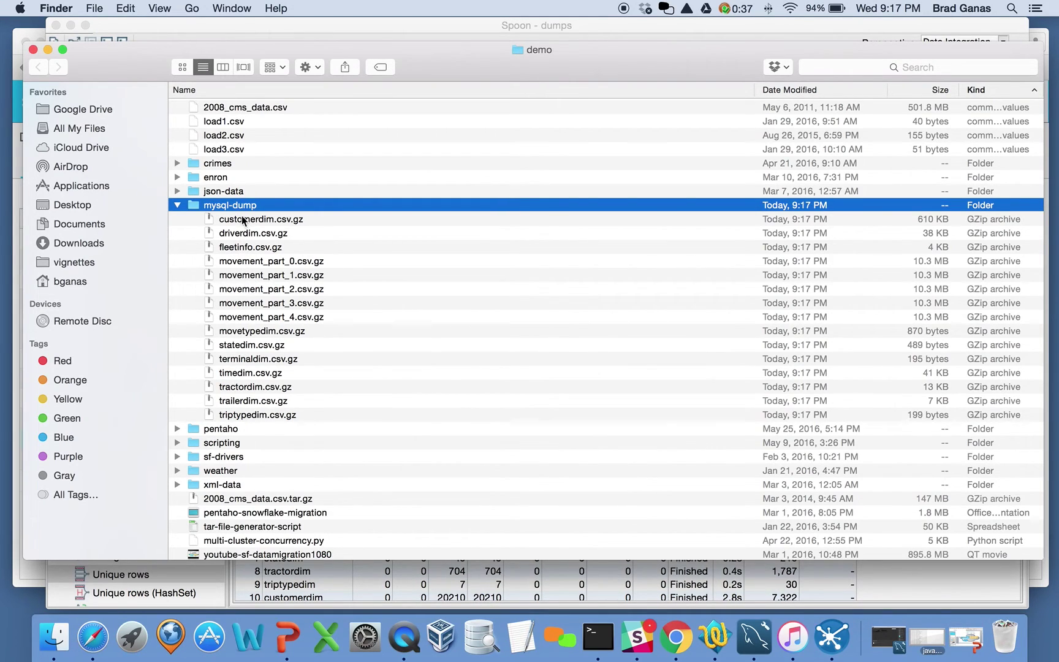
left_click(975, 642)
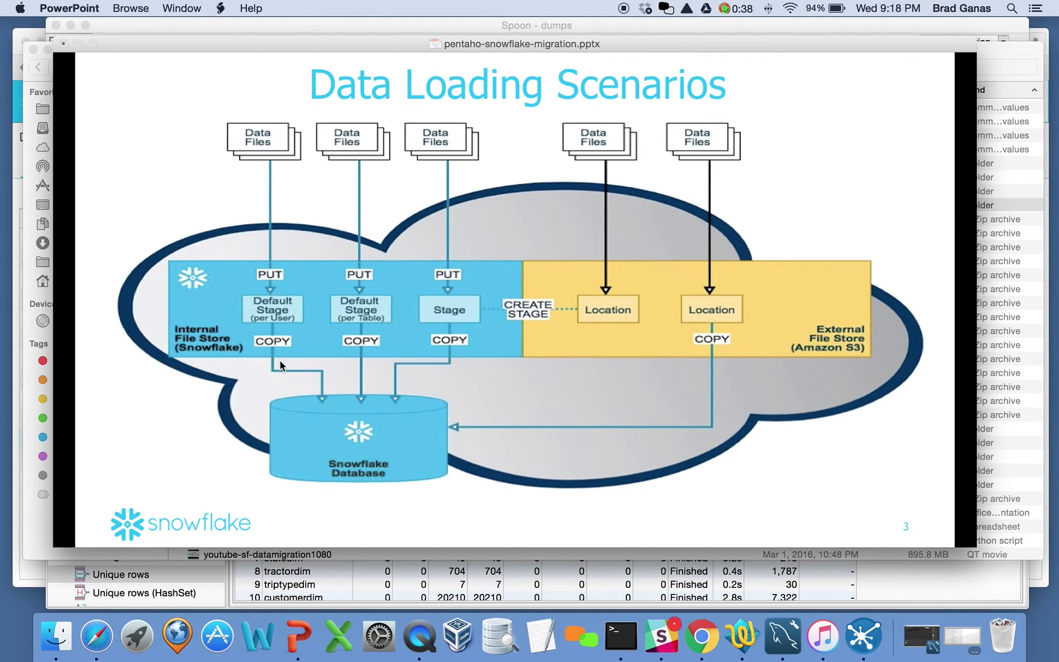
Minimize the PowerPoint slides and the demo folder window to get back to Spoon's put job
left_click(78, 43)
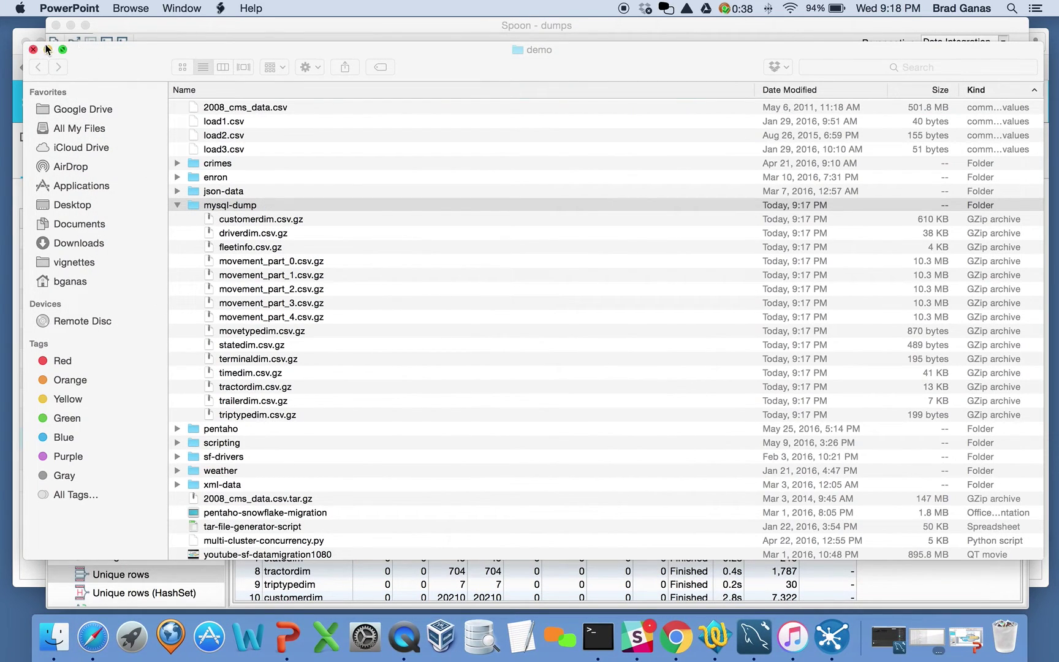
left_click(48, 50)
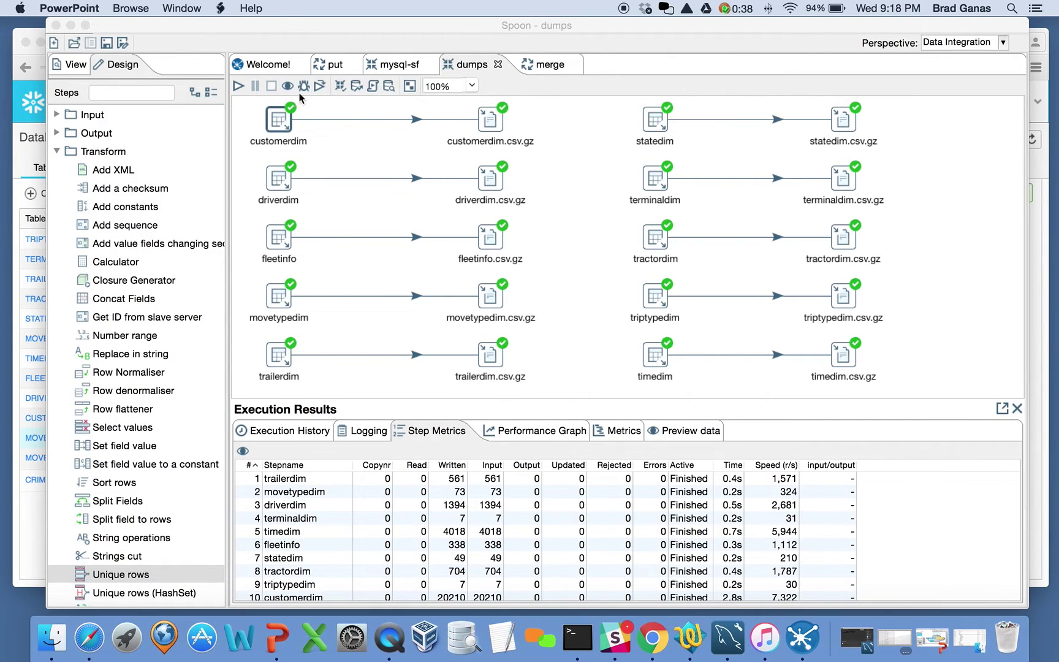
left_click(326, 71)
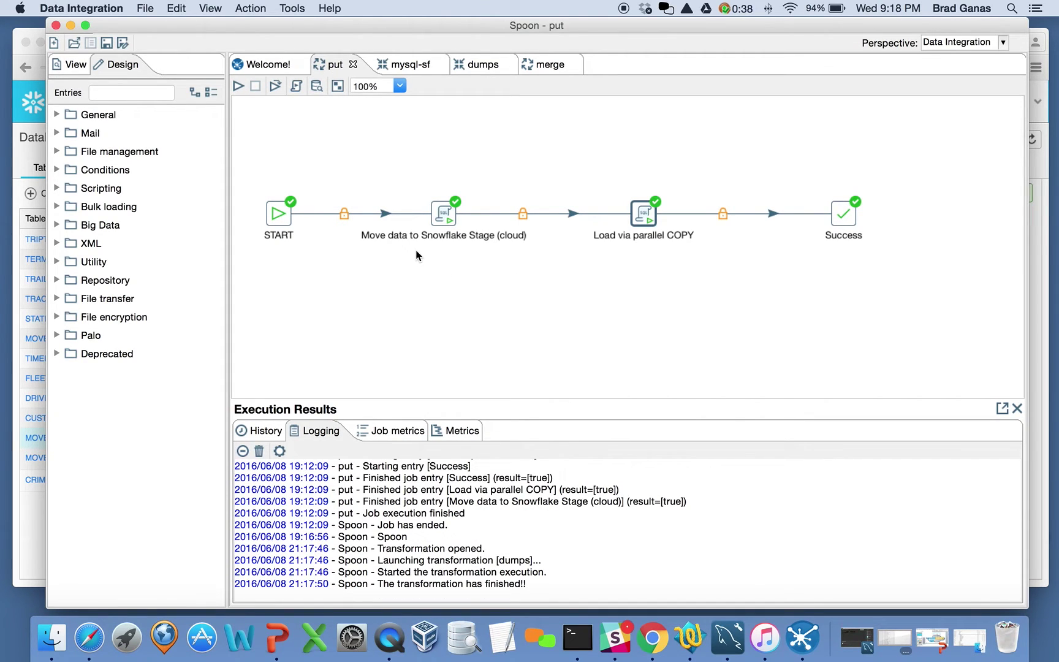
Review the @~/mysql stage-upload script and the parallel COPY script, closing both unchanged
mouse_move(446, 217)
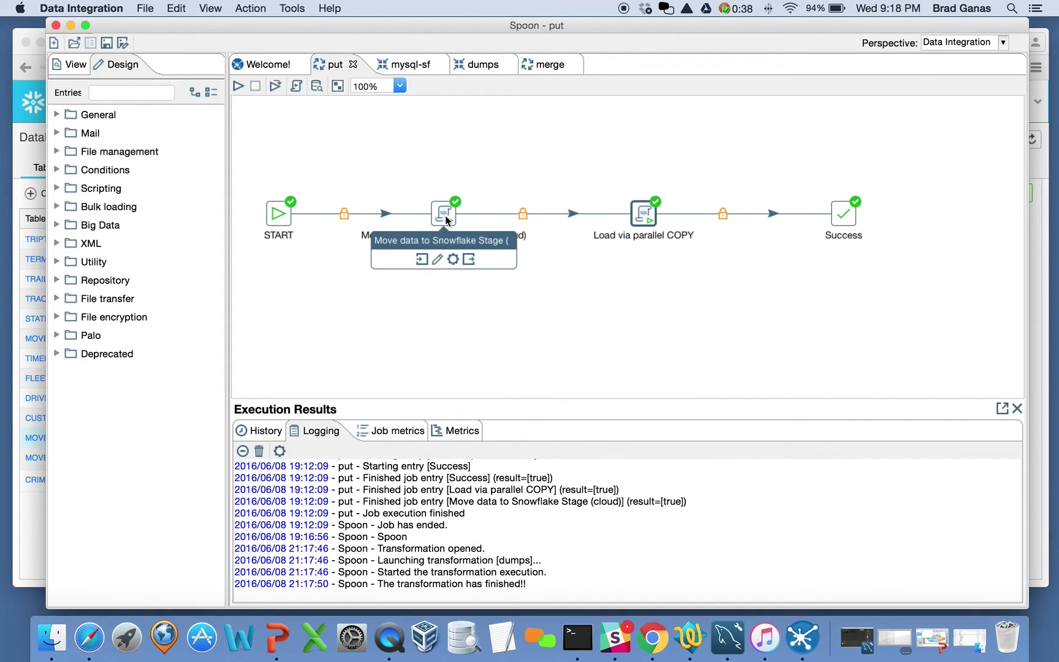
double_click(444, 215)
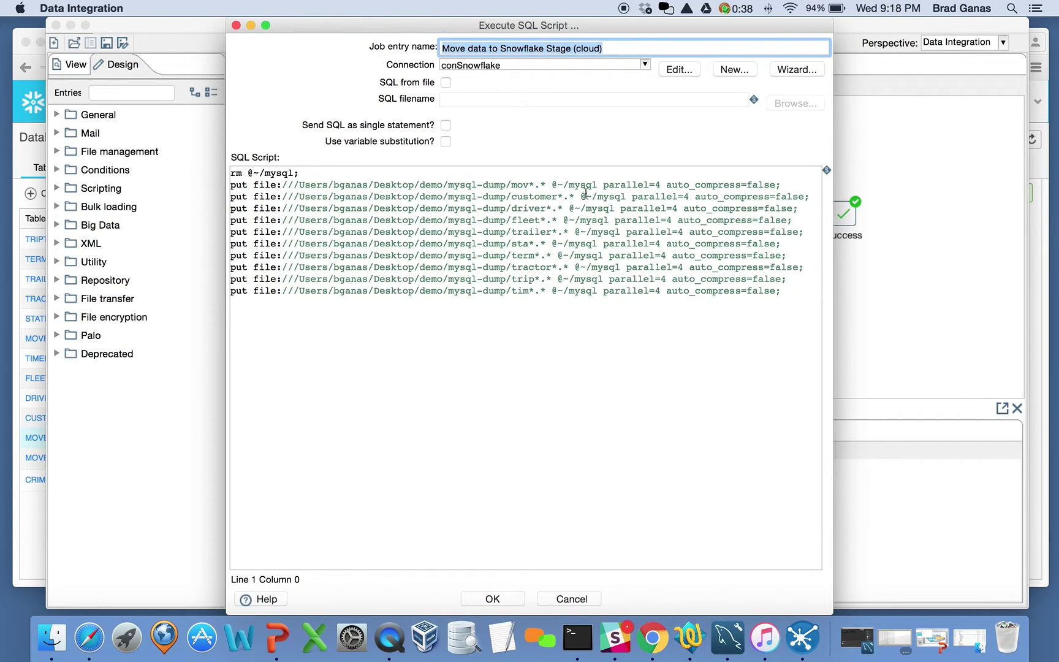
left_click_drag(552, 184, 600, 184)
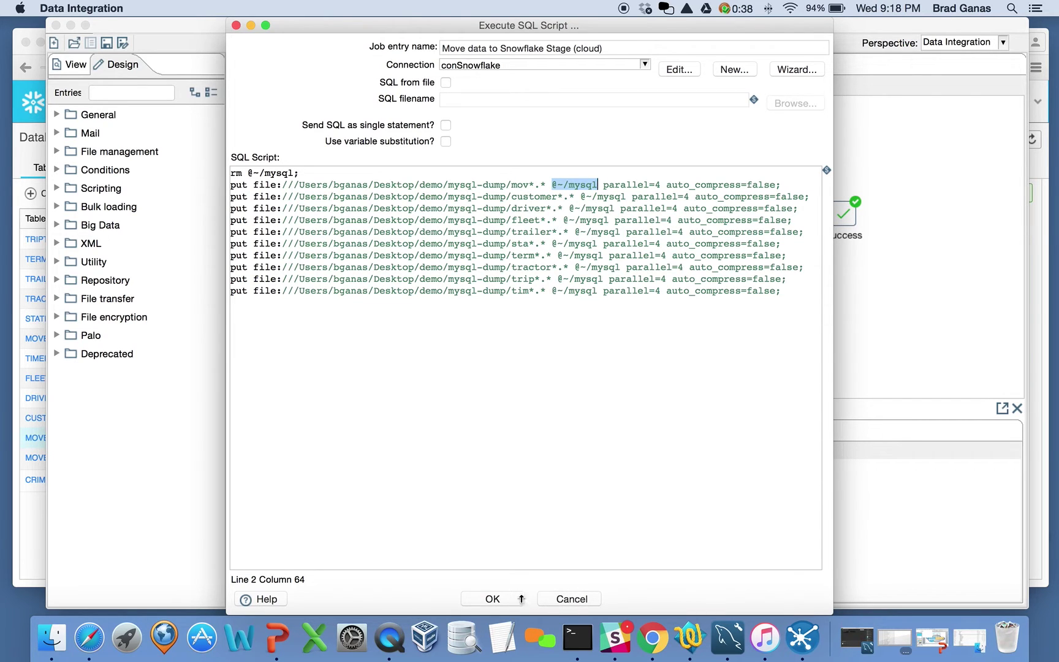
left_click(561, 599)
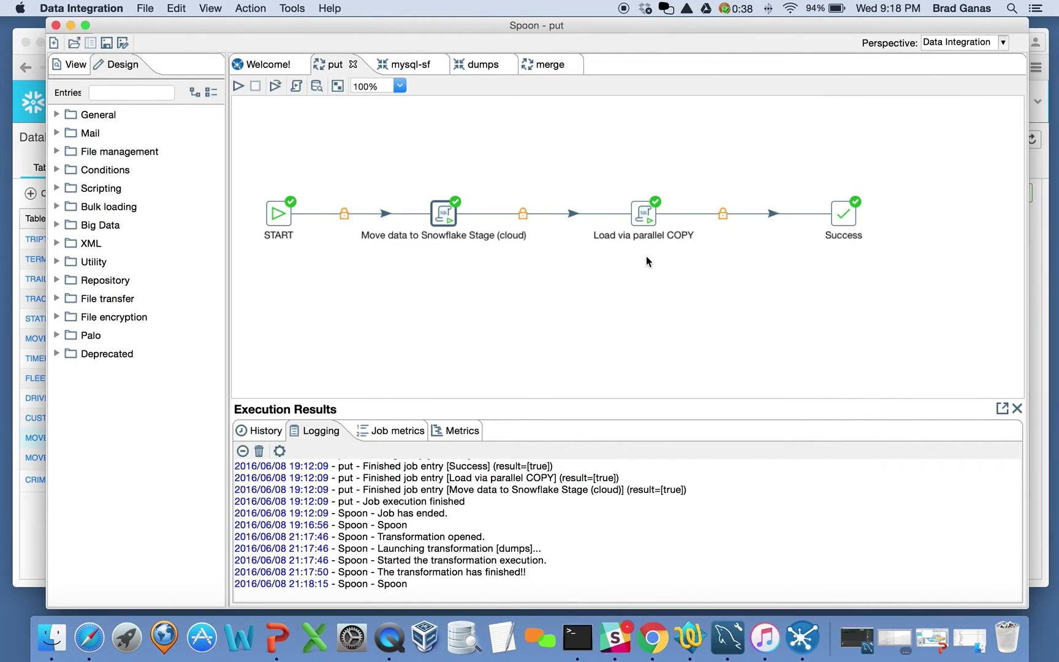
double_click(646, 218)
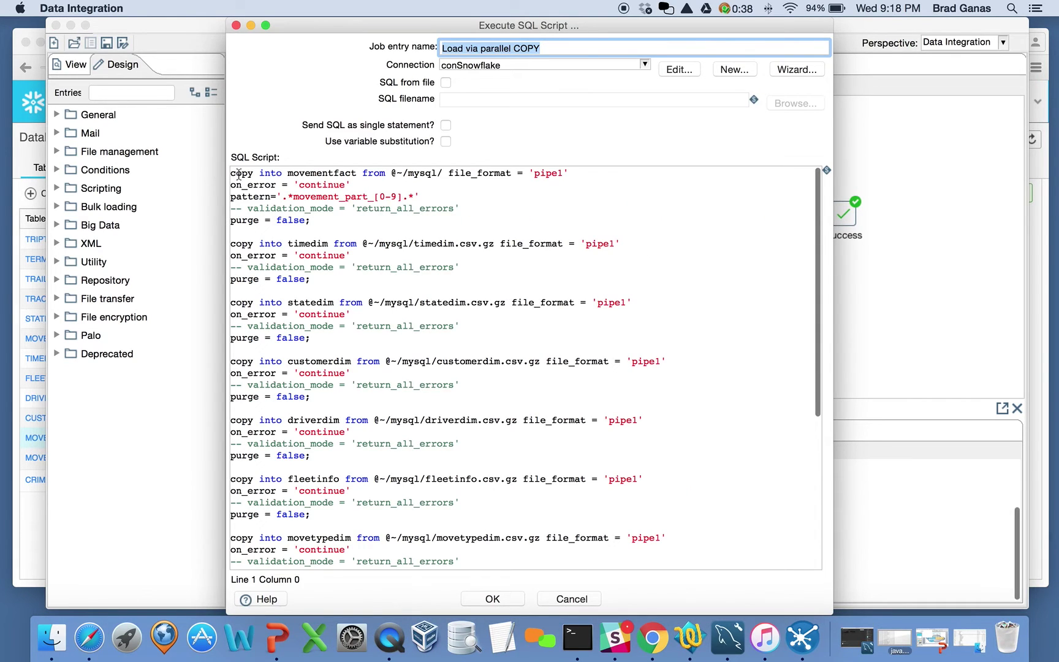
left_click_drag(232, 173, 370, 464)
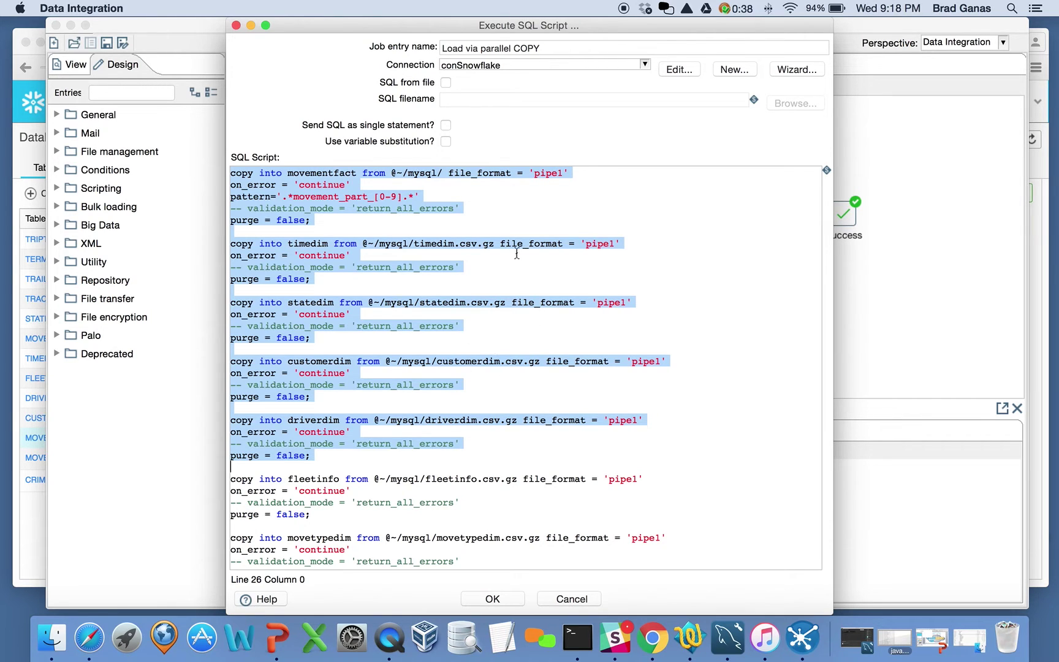
left_click(487, 211)
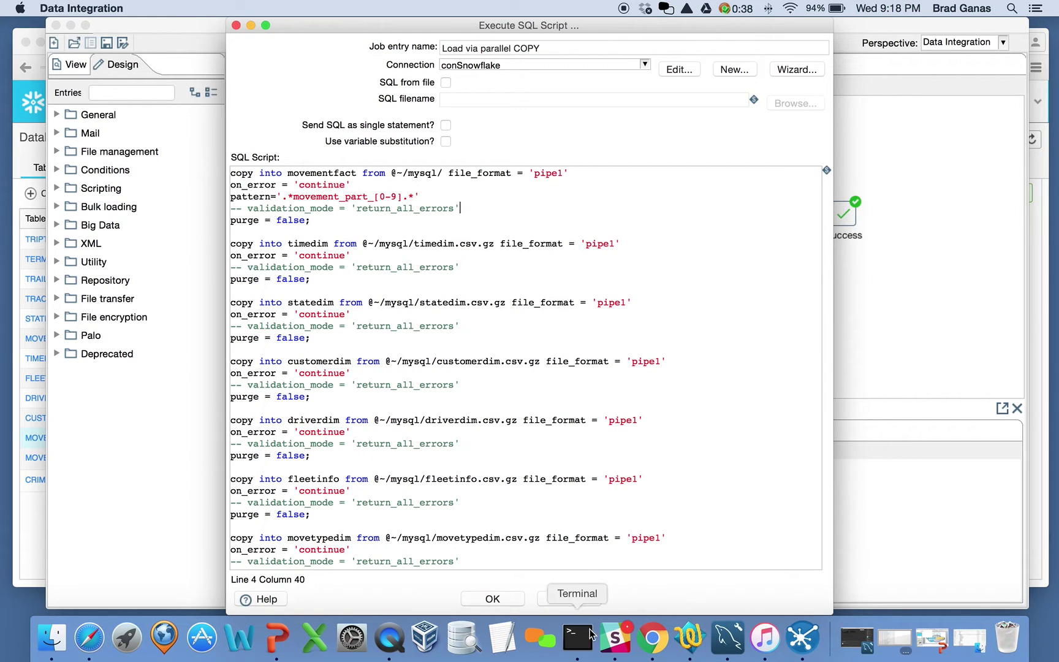
left_click(572, 599)
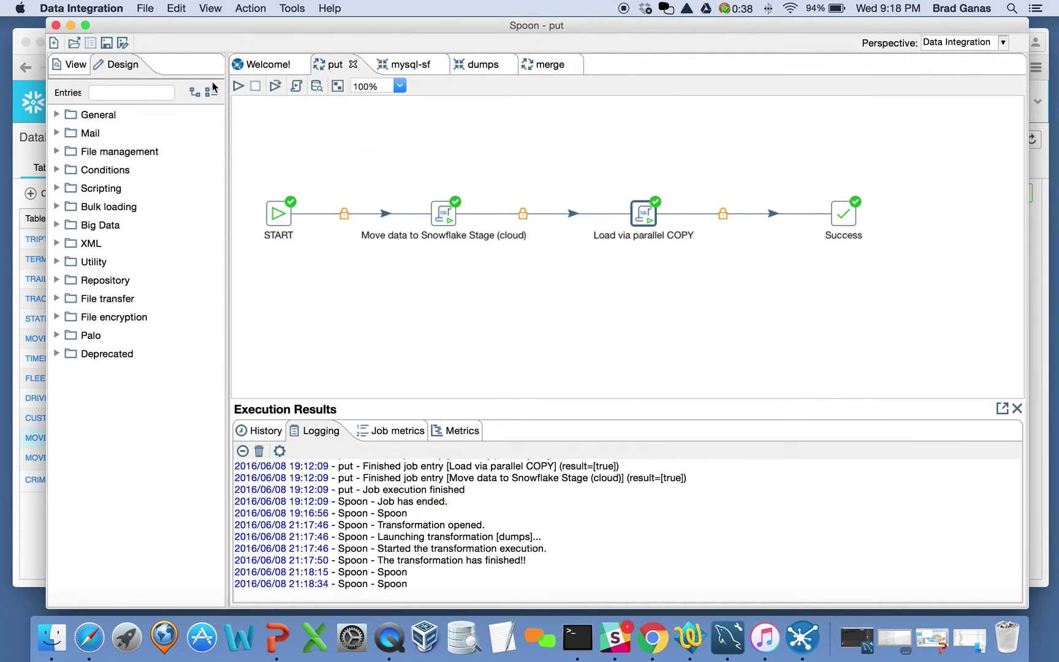
Launch the put job with local execution, then go to the Snowflake console
left_click(238, 86)
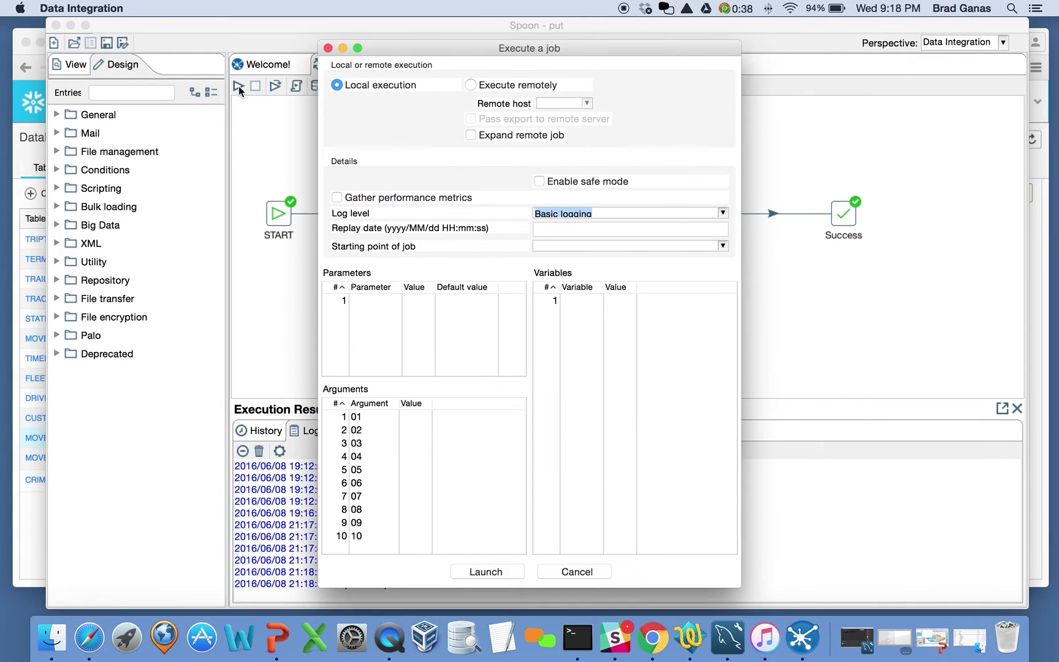
left_click(485, 572)
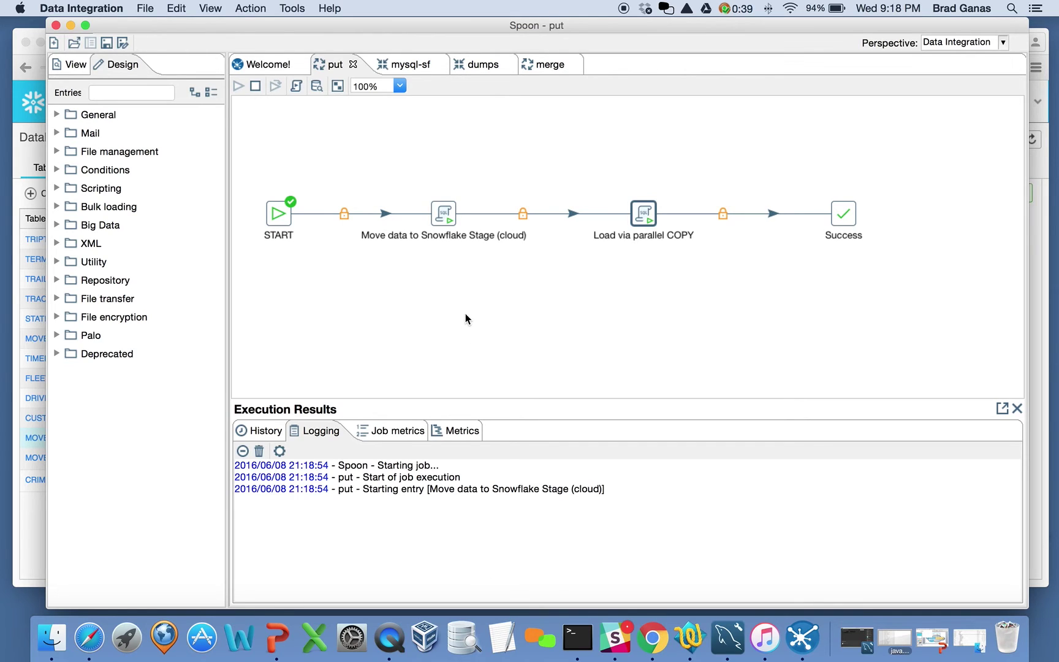
mouse_move(447, 217)
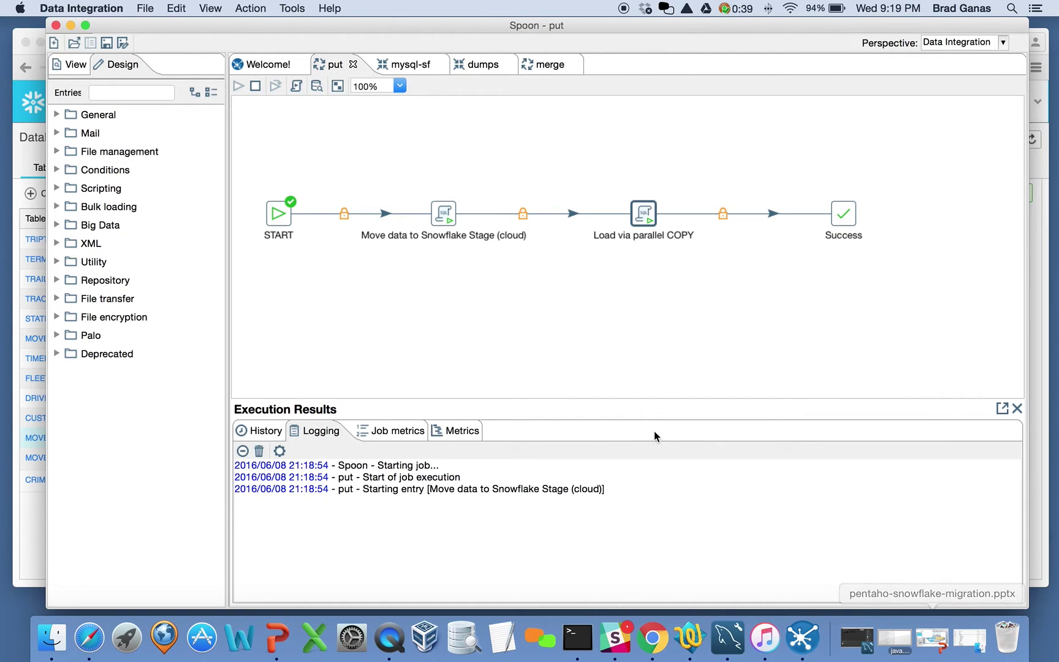
left_click(30, 535)
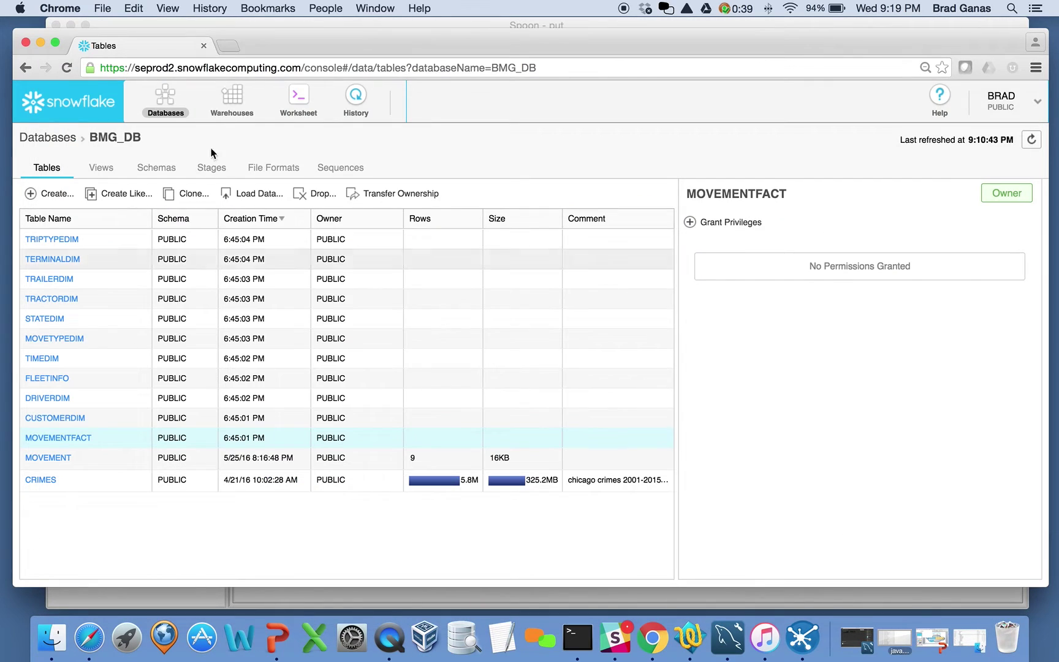
Rerun ls @~/mysql/ in the worksheet until 15 dump files are staged, widening the name column
left_click(300, 103)
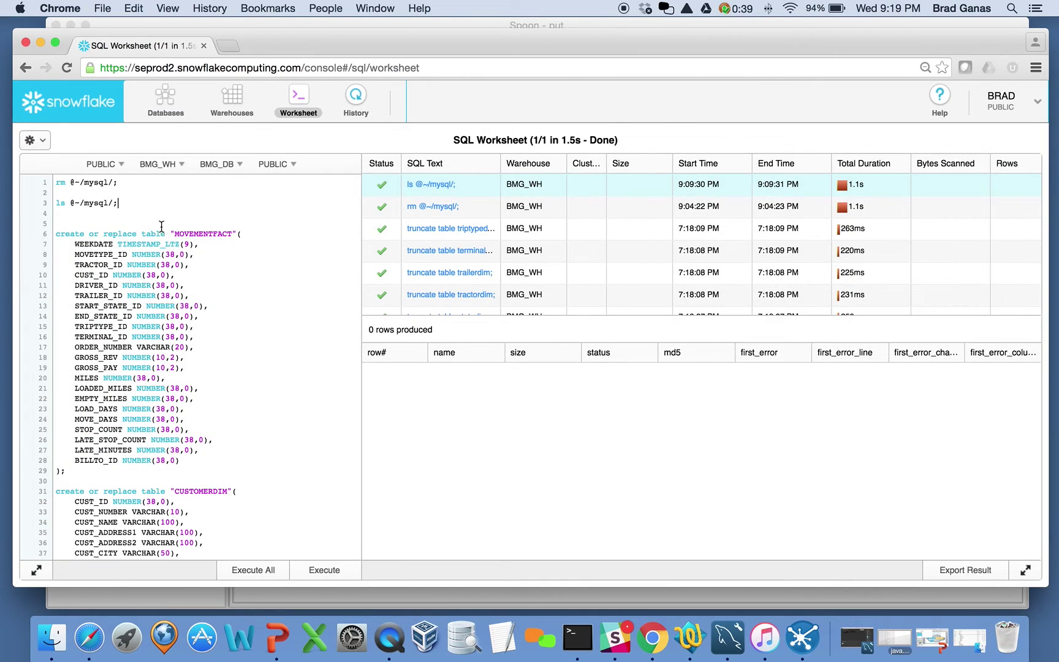
left_click(131, 205)
key("super+Return")
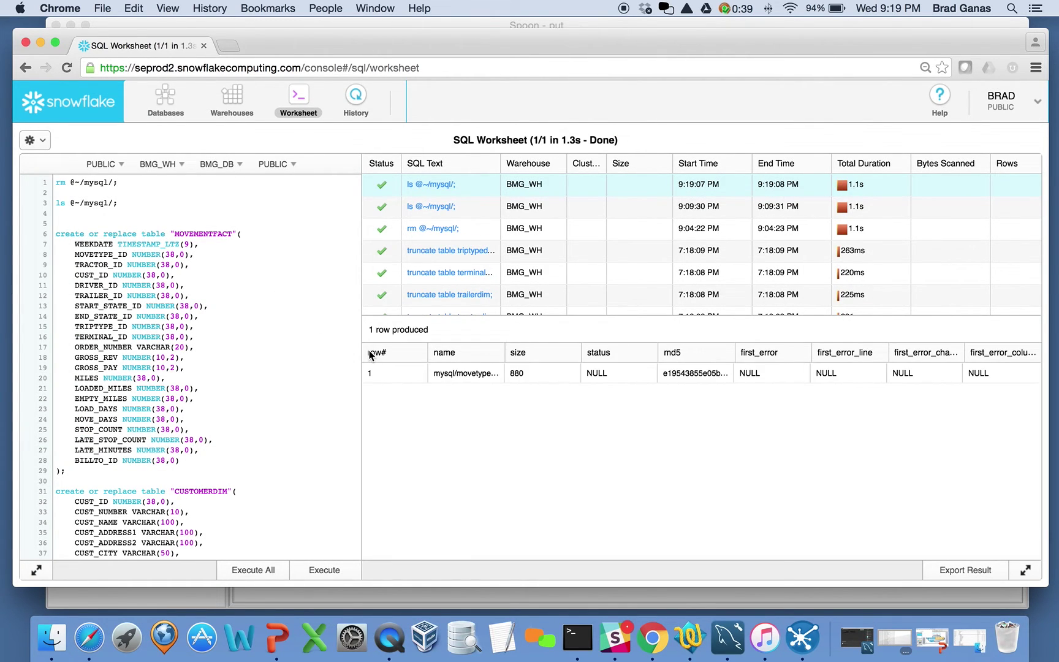
left_click_drag(503, 351, 545, 351)
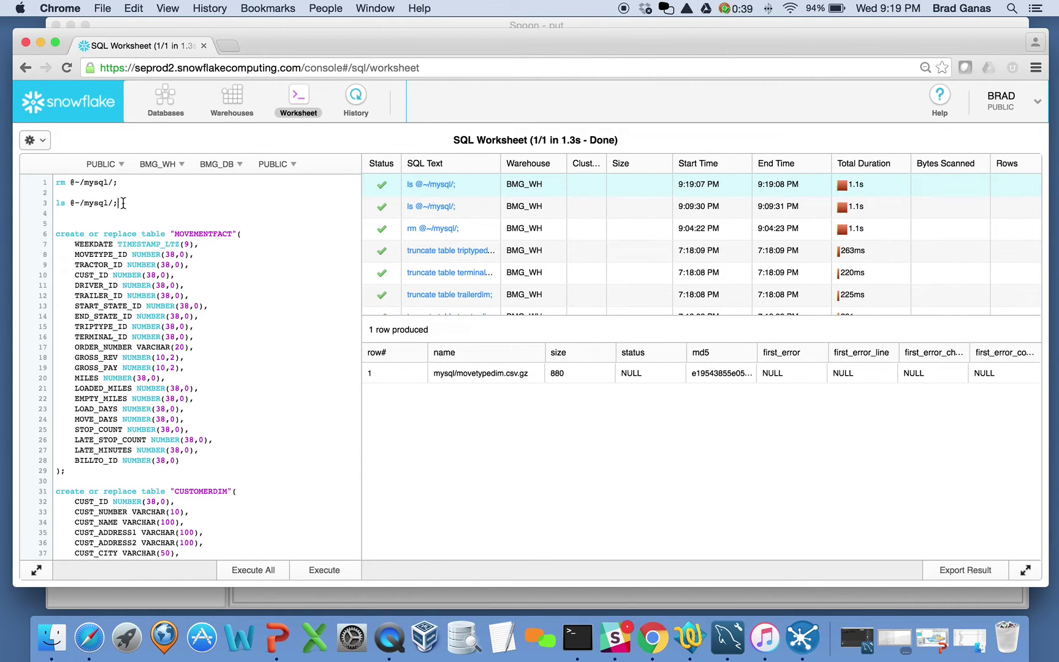
key("super+Return")
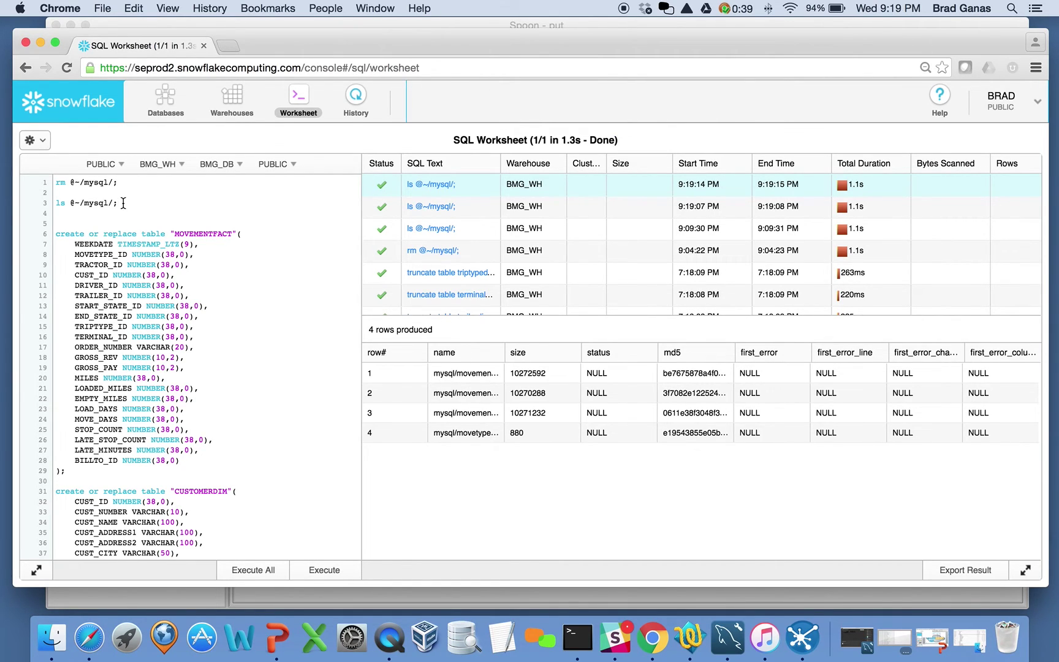
key("super+Return")
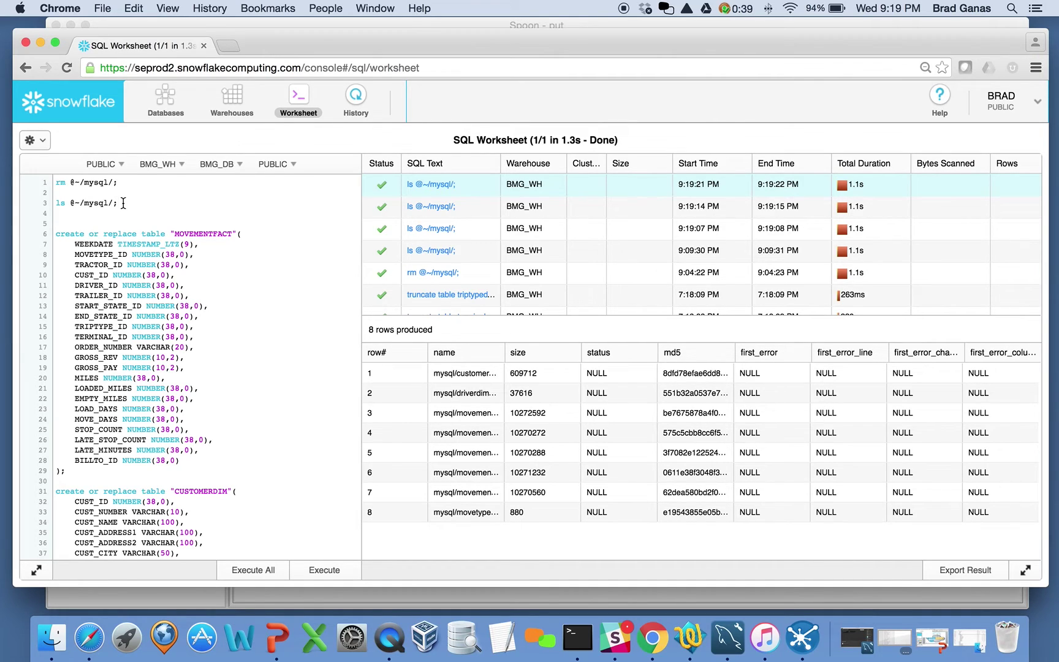
key("super+Return")
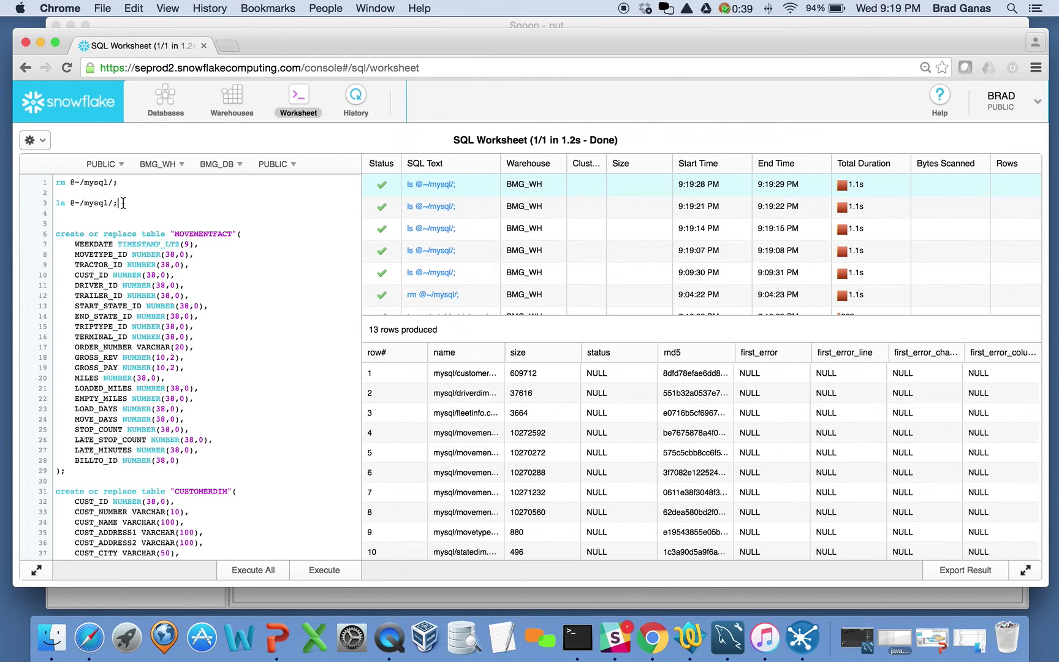
key("super+Return")
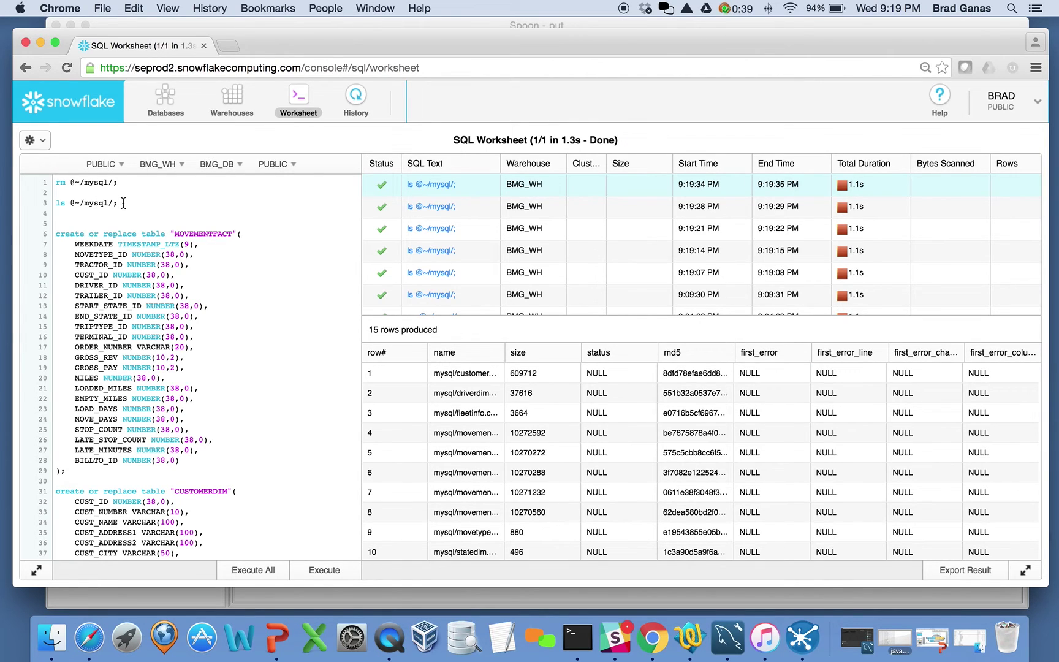
left_click(348, 31)
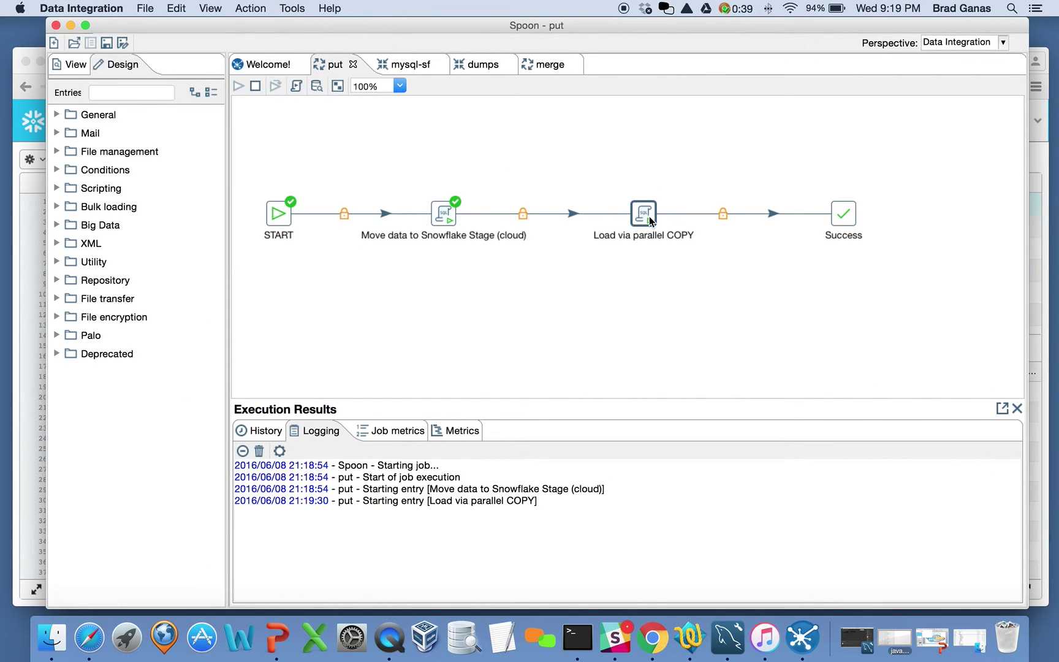
left_click(34, 447)
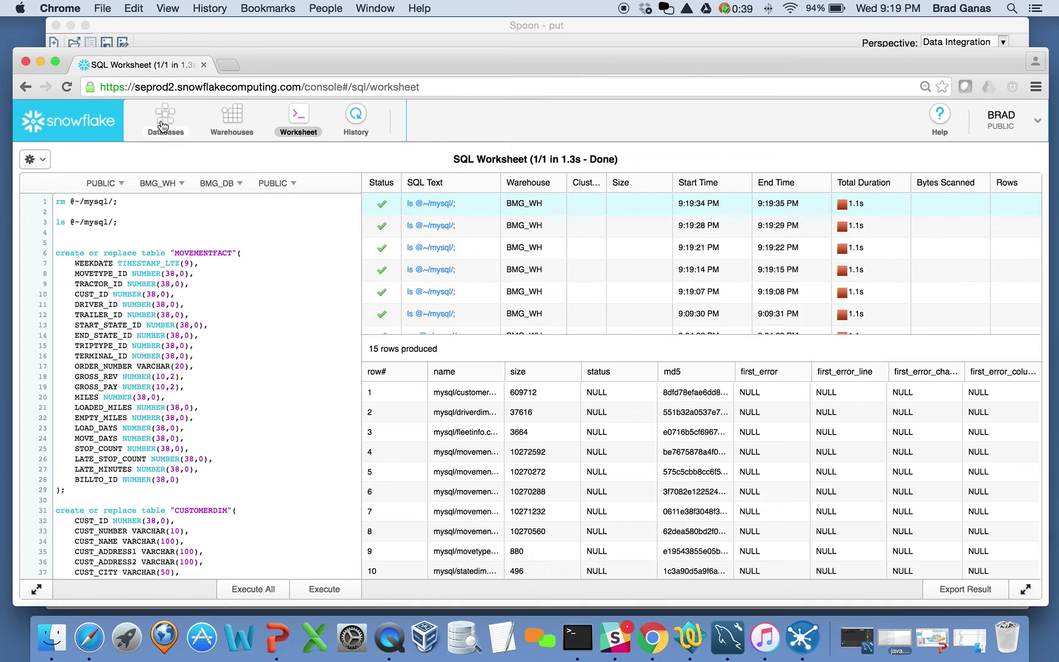
Refresh the BMG_DB tables list until row counts appear, e.g. MOVEMENTFACT 1M and CUSTOMERDIM 20.2K
left_click(163, 125)
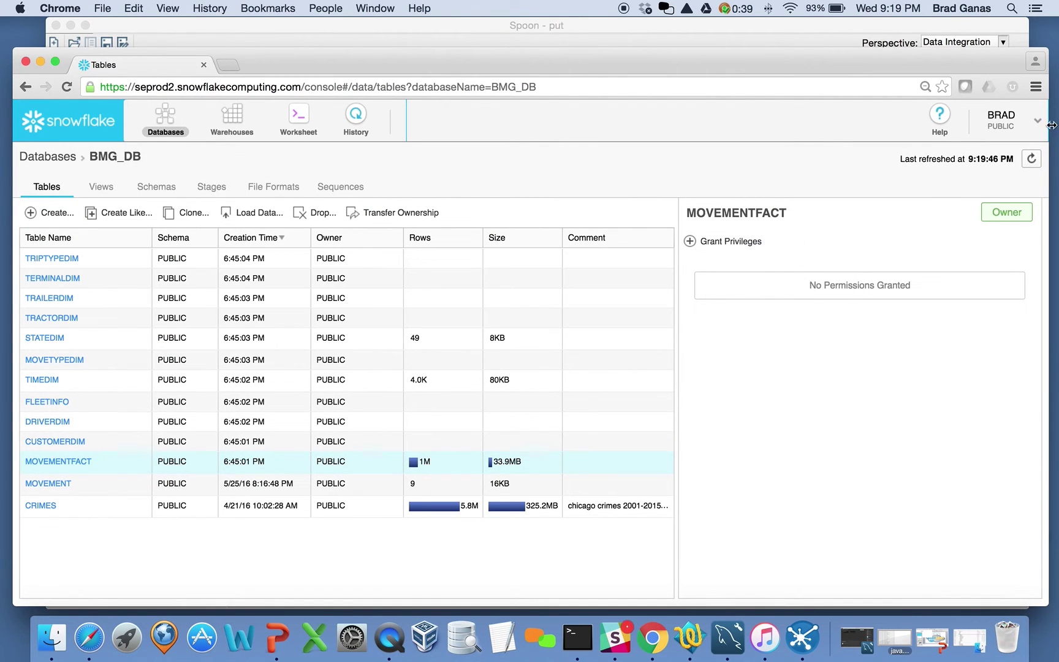
left_click(1033, 159)
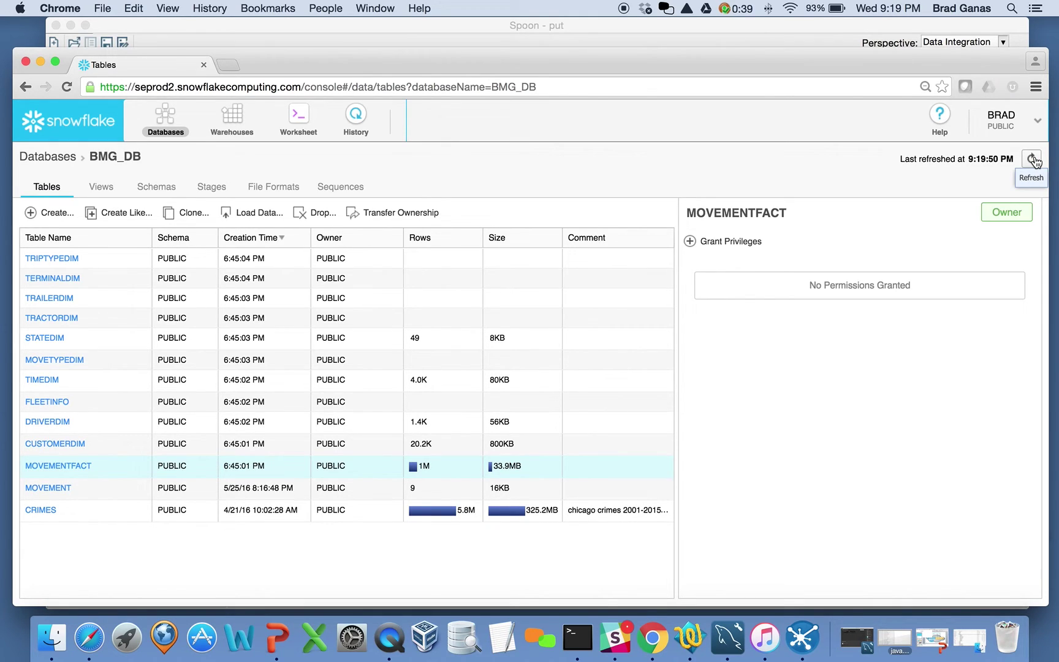
left_click(1034, 159)
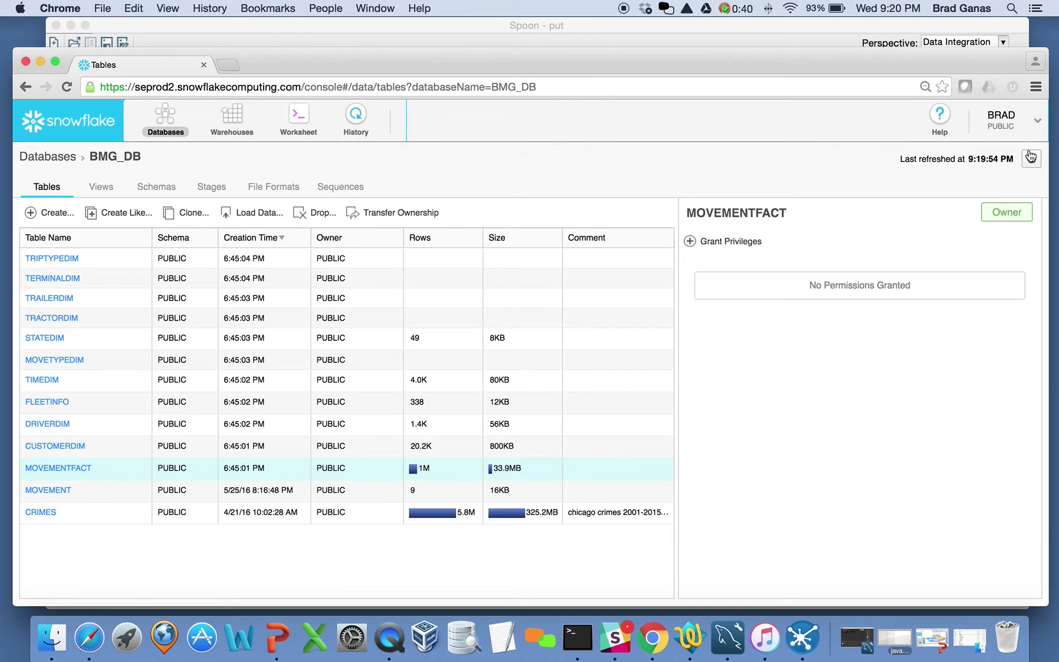
left_click(1032, 158)
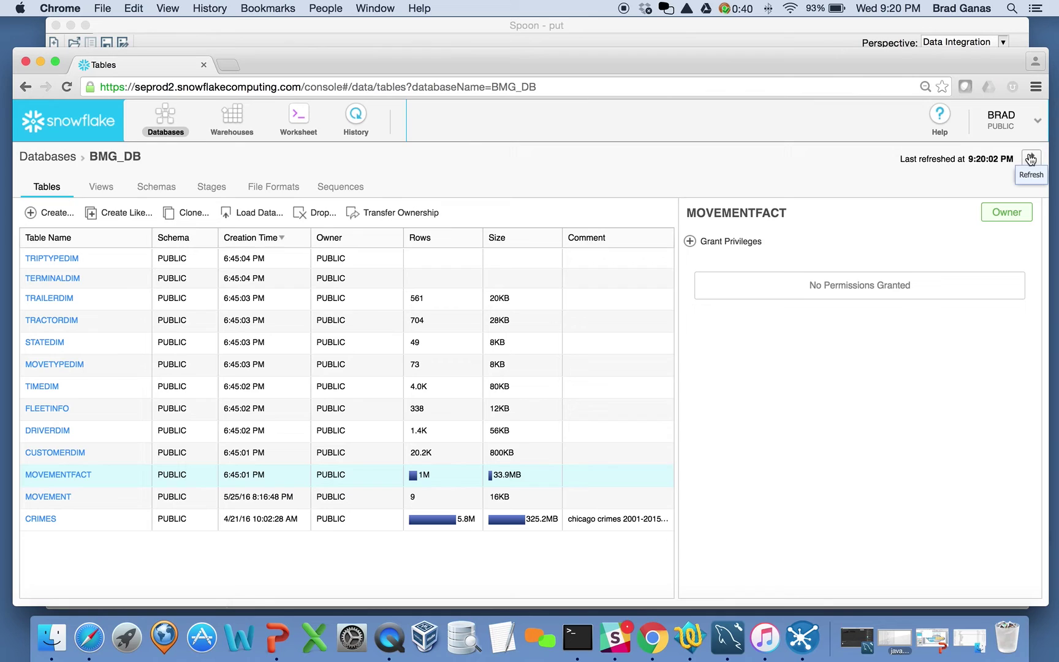
left_click(1032, 159)
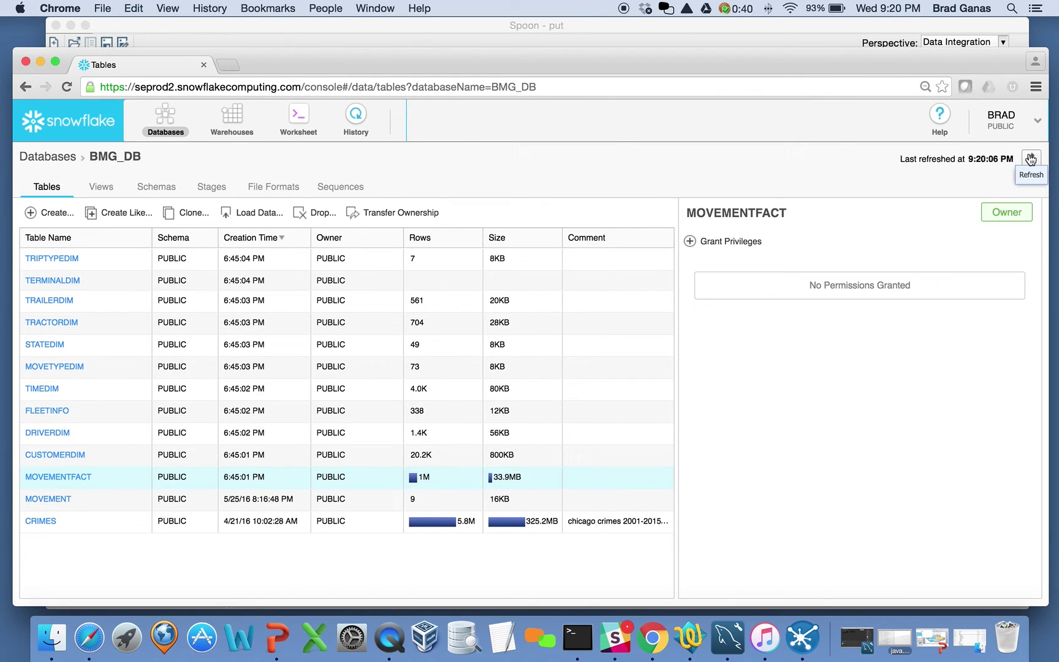
left_click(1032, 159)
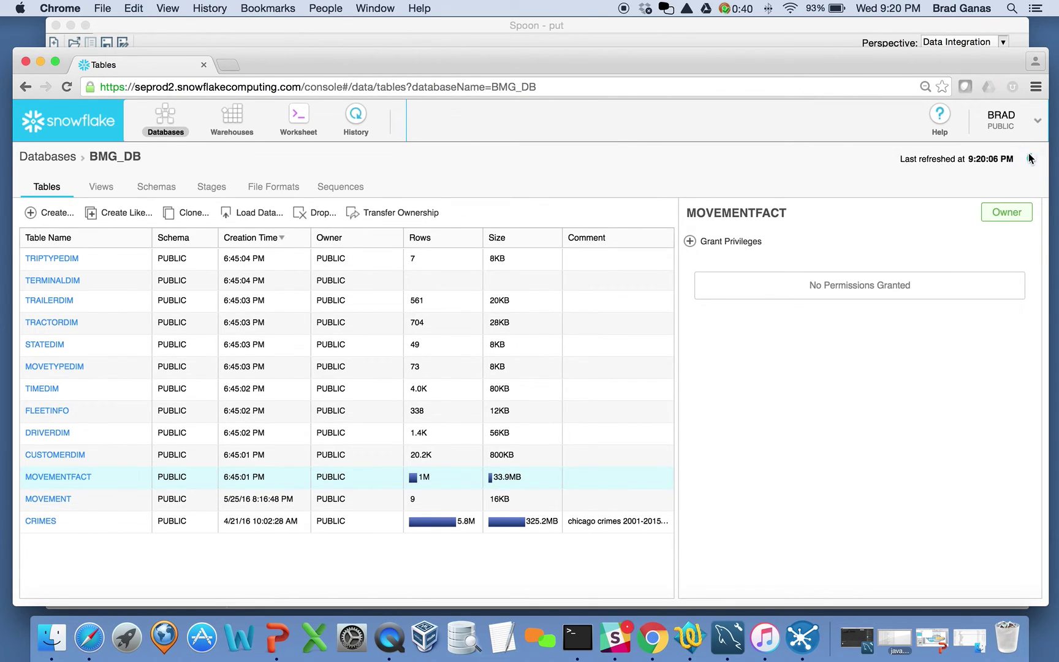
left_click(490, 28)
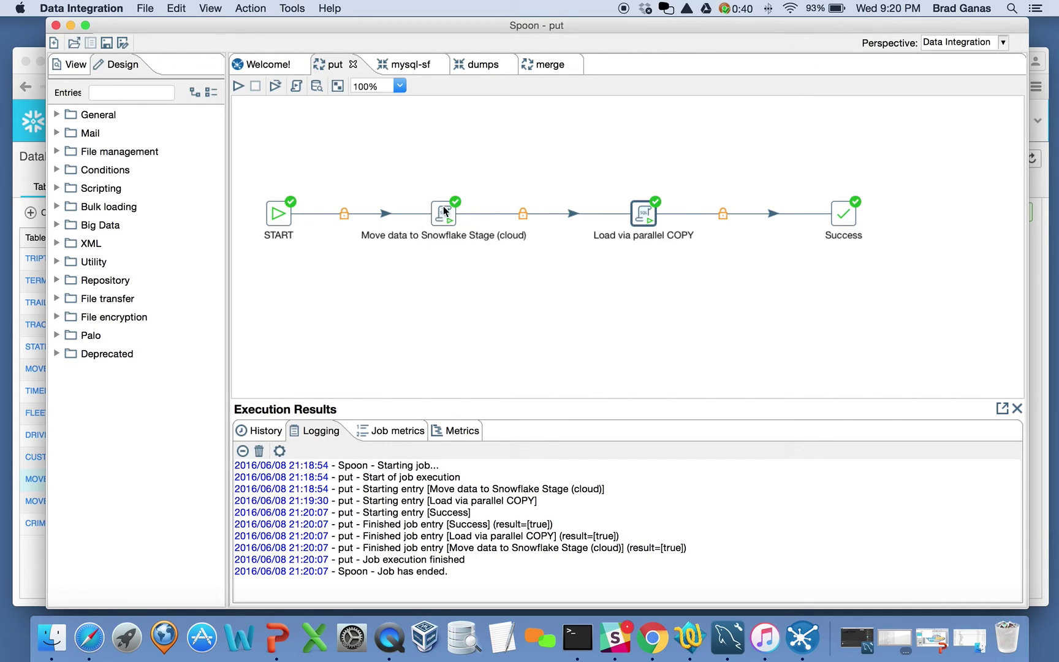
Enable the movementfact to Table output hop in the mysql-sf transformation
left_click(409, 66)
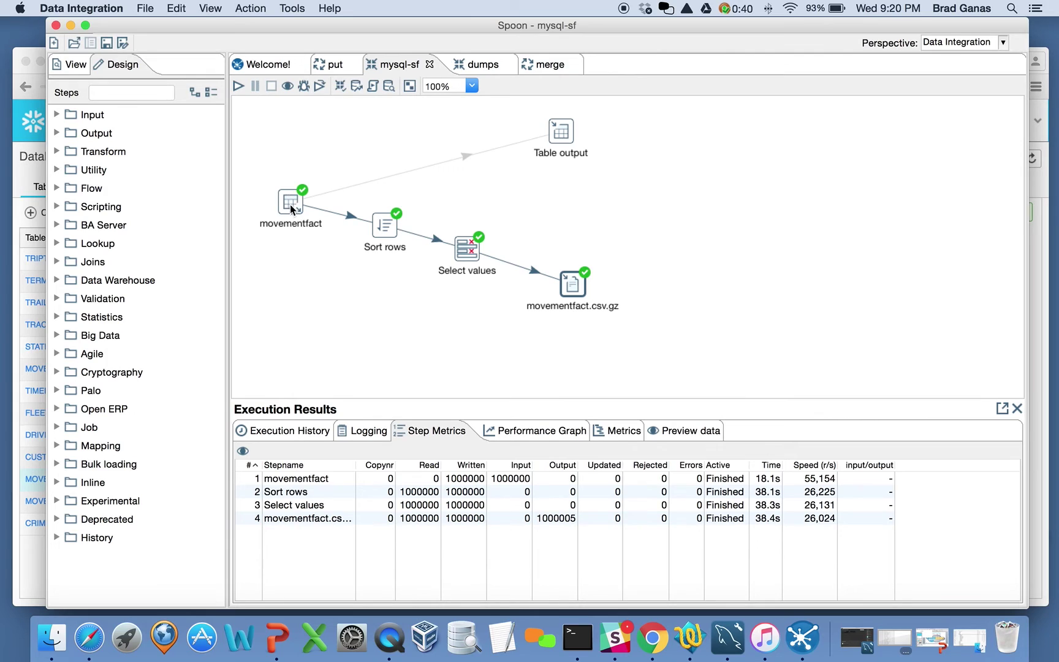
left_click(461, 159)
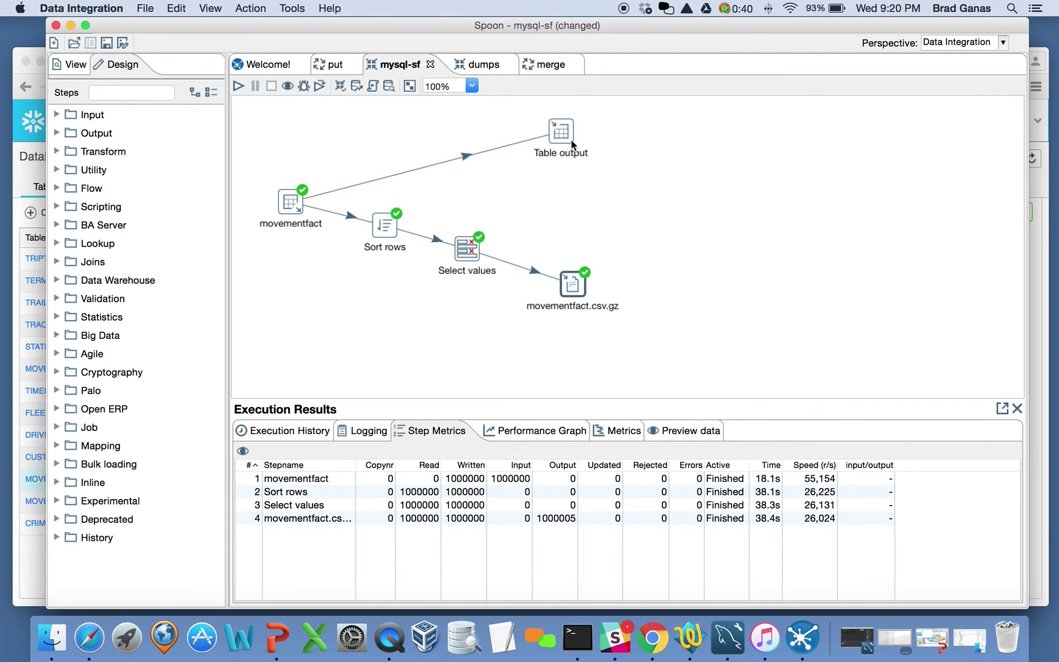
mouse_move(566, 131)
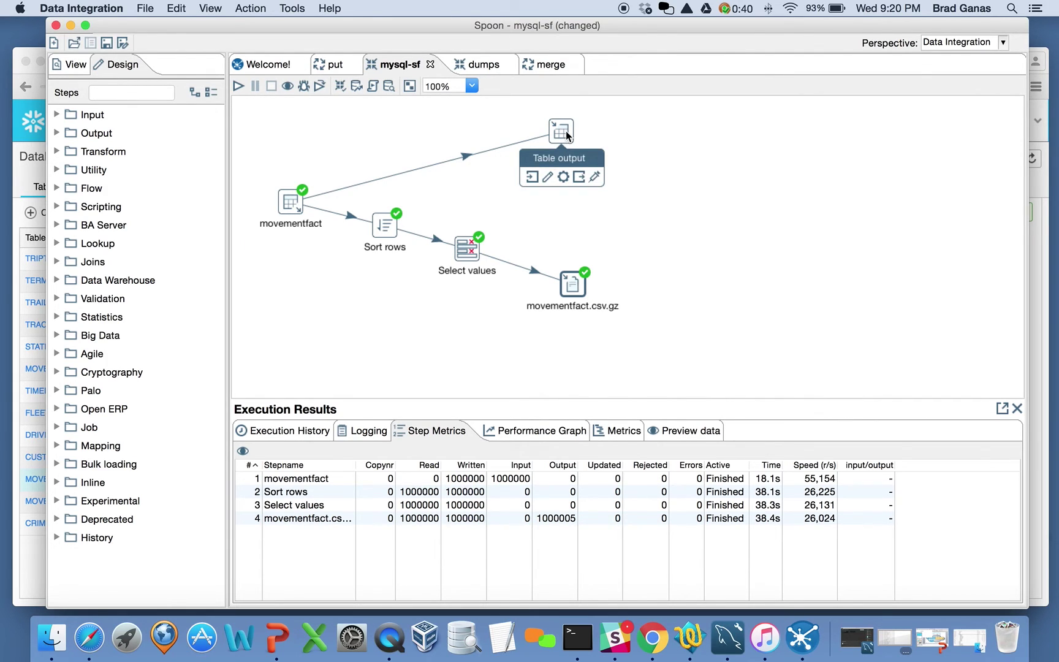
Review the put job's stage-upload and parallel COPY scripts, closing both without changes
left_click(332, 65)
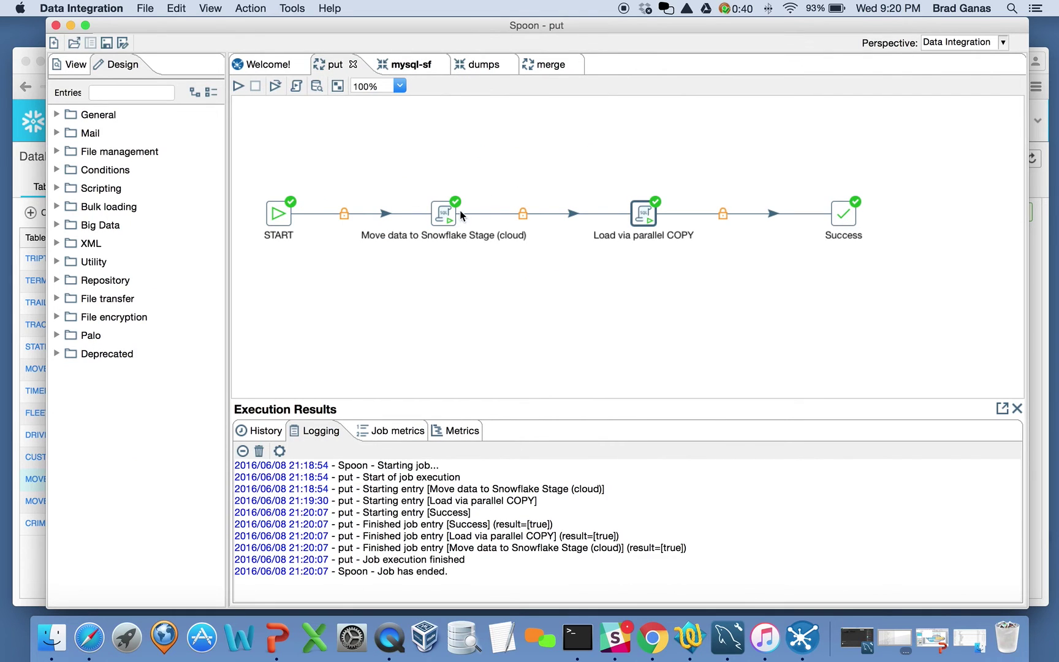
left_click(441, 216)
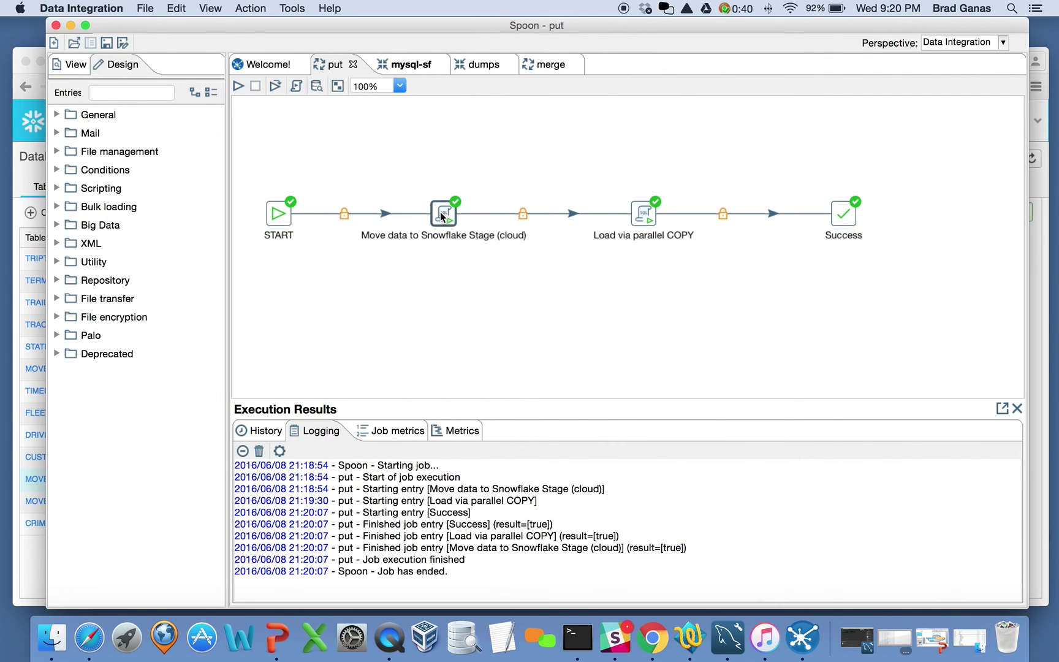
double_click(441, 215)
left_click(573, 599)
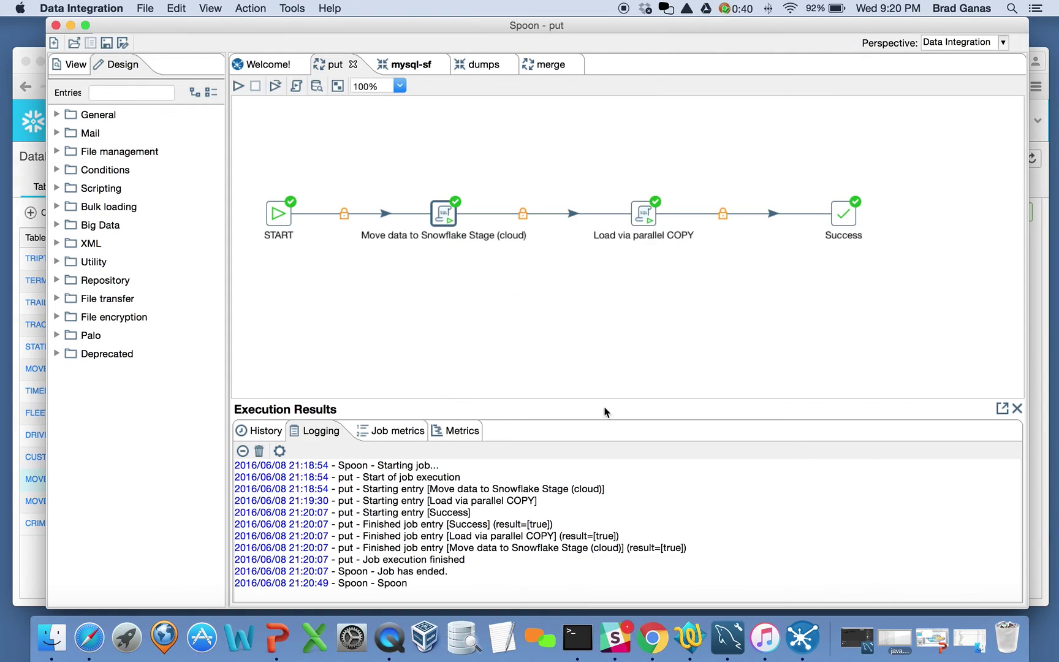
double_click(644, 215)
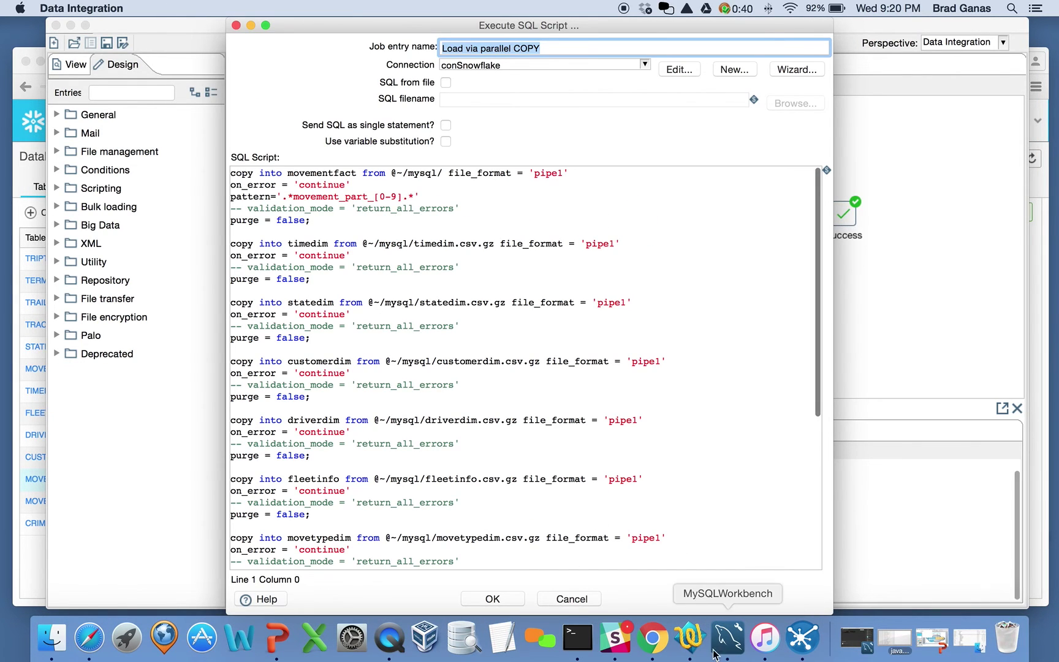
left_click(577, 596)
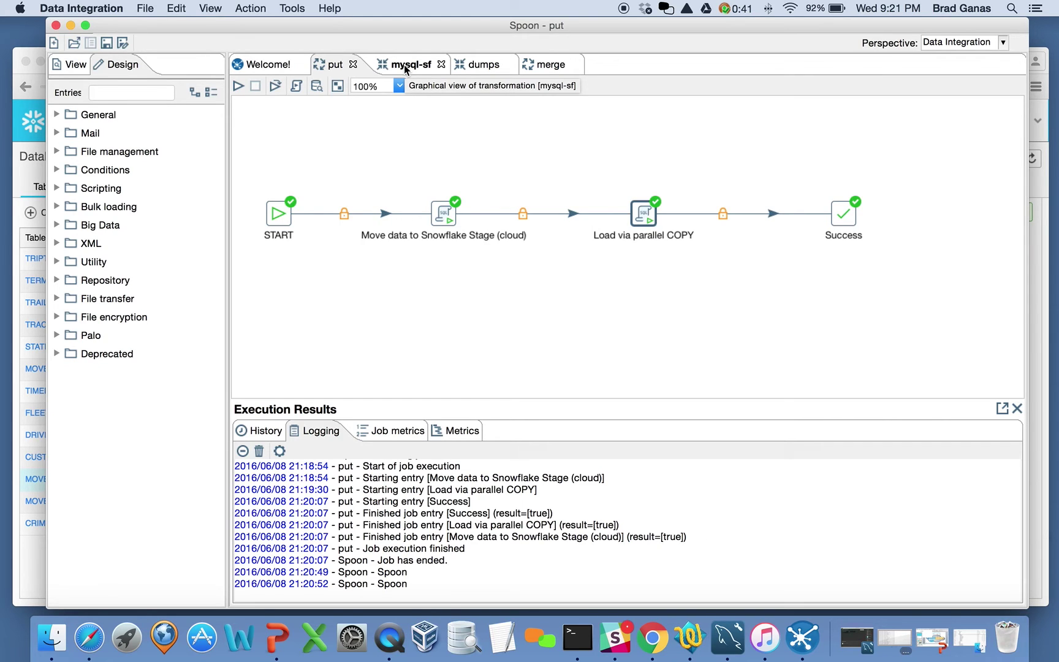
left_click(543, 68)
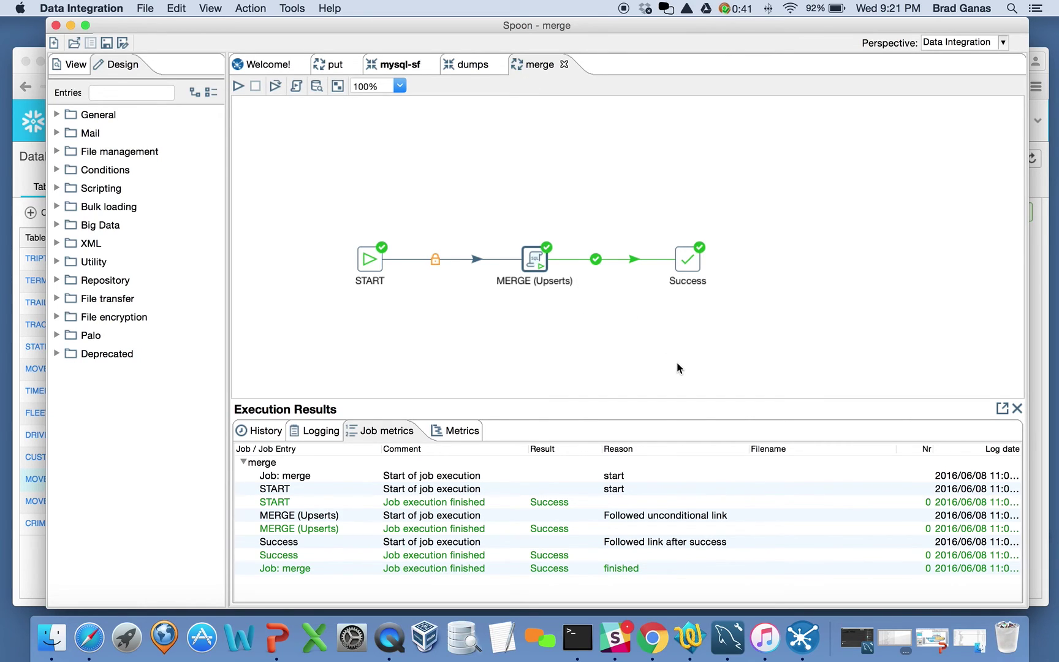
Open the merge job's MERGE (Upserts) SQL script, then bring the Snowflake console forward
double_click(535, 264)
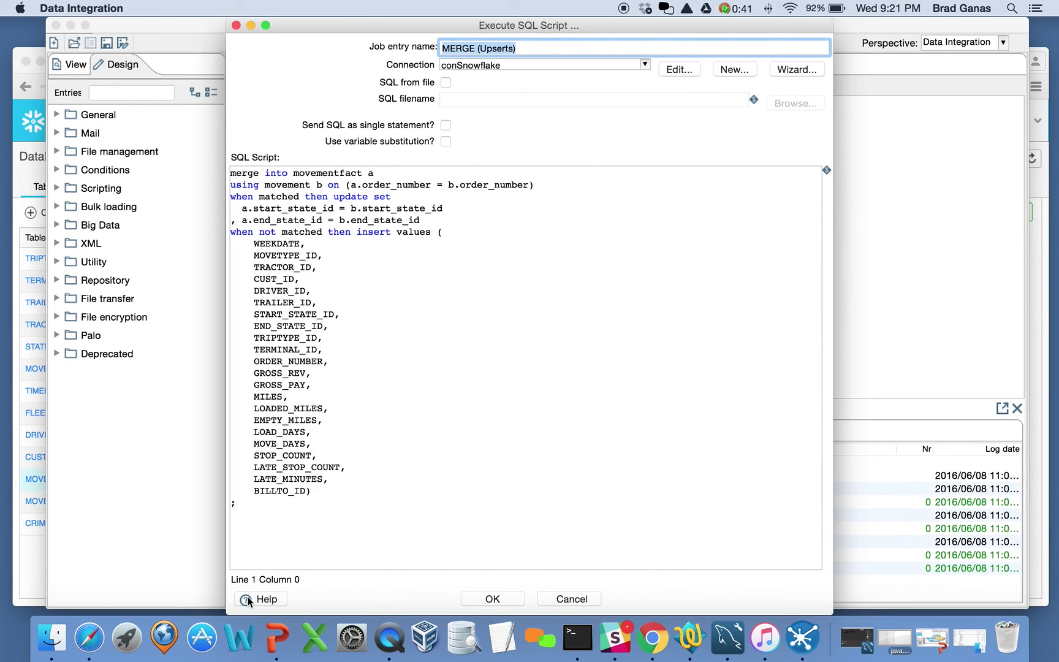
left_click(24, 547)
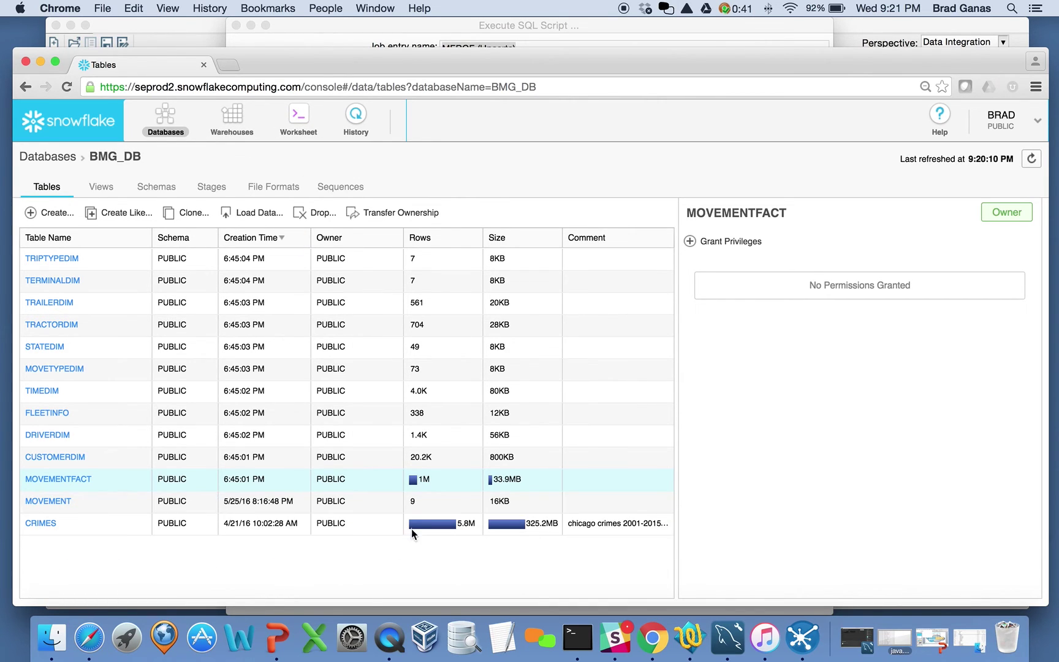
Run 'select * from movement;' on a new worksheet line to list its 9 rows
mouse_move(413, 500)
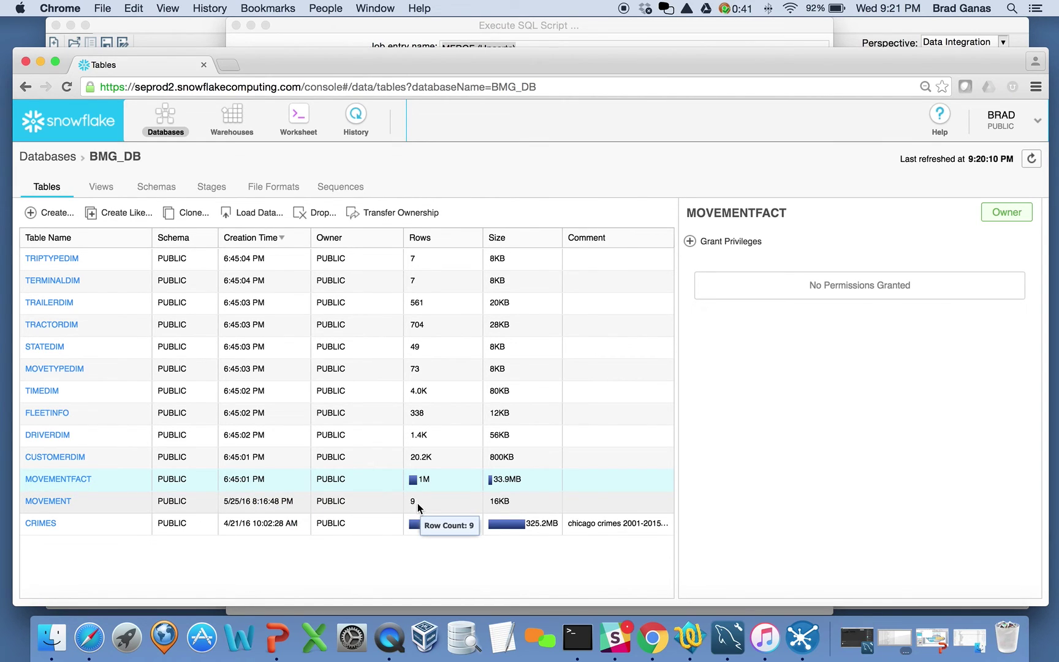
left_click(307, 118)
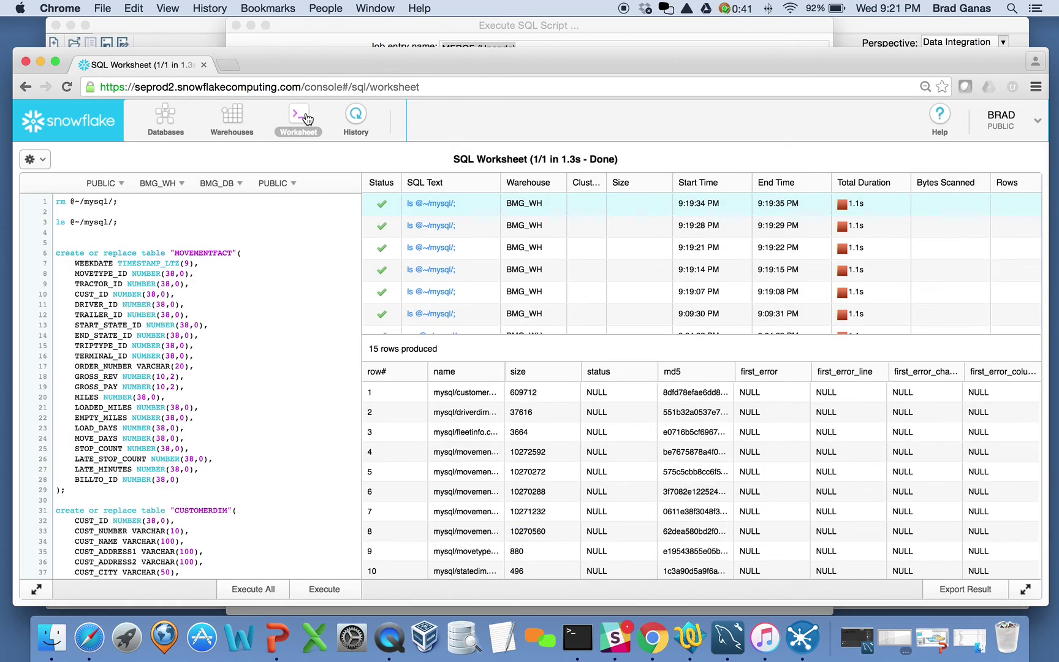
key("Return")
key("Return")
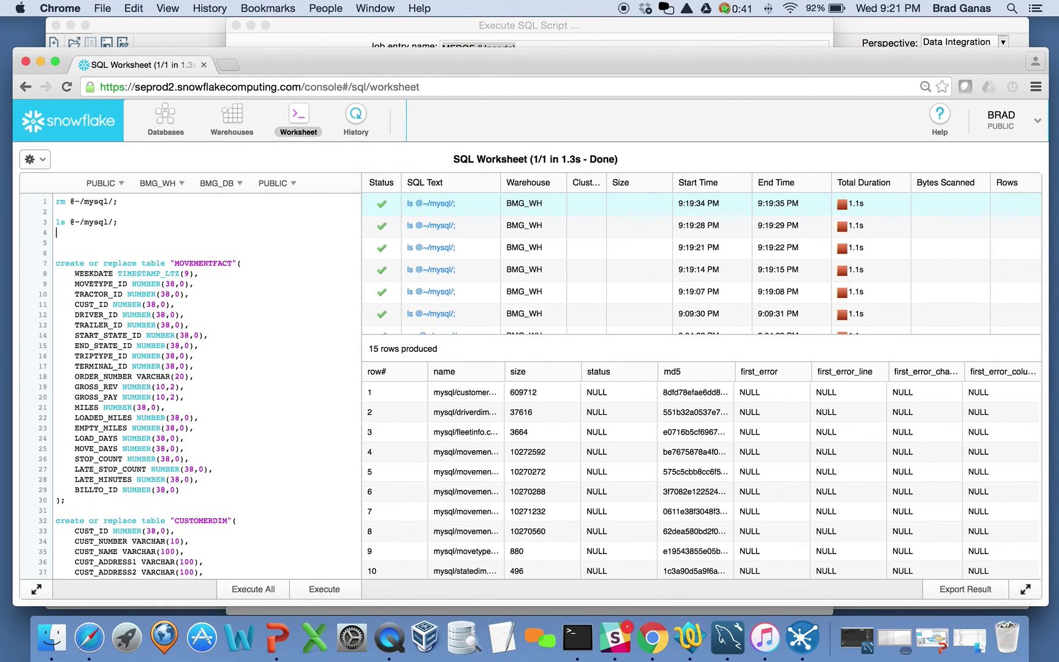
type("select * ")
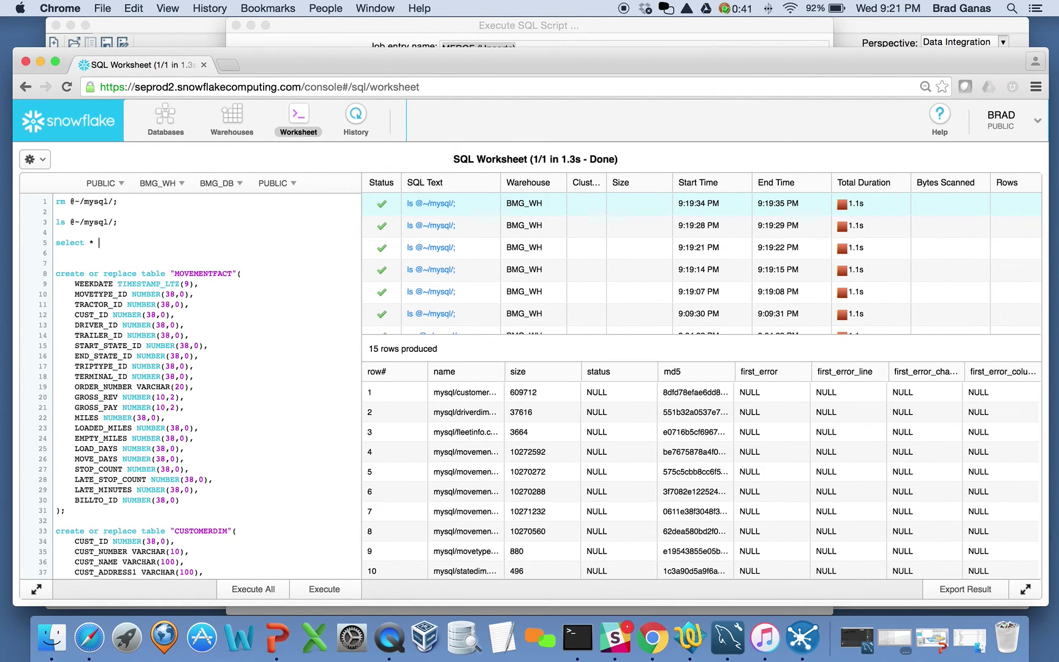
type("from movement;")
key("super+Return")
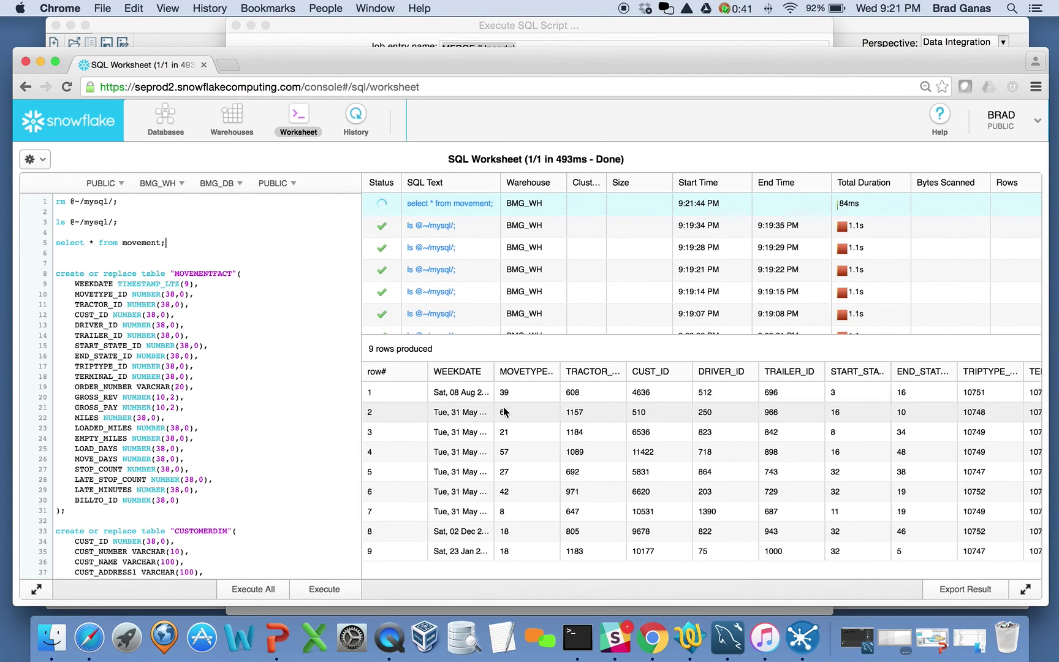
mouse_move(941, 533)
left_mouse_down()
mouse_move(992, 528)
mouse_move(937, 525)
left_mouse_up()
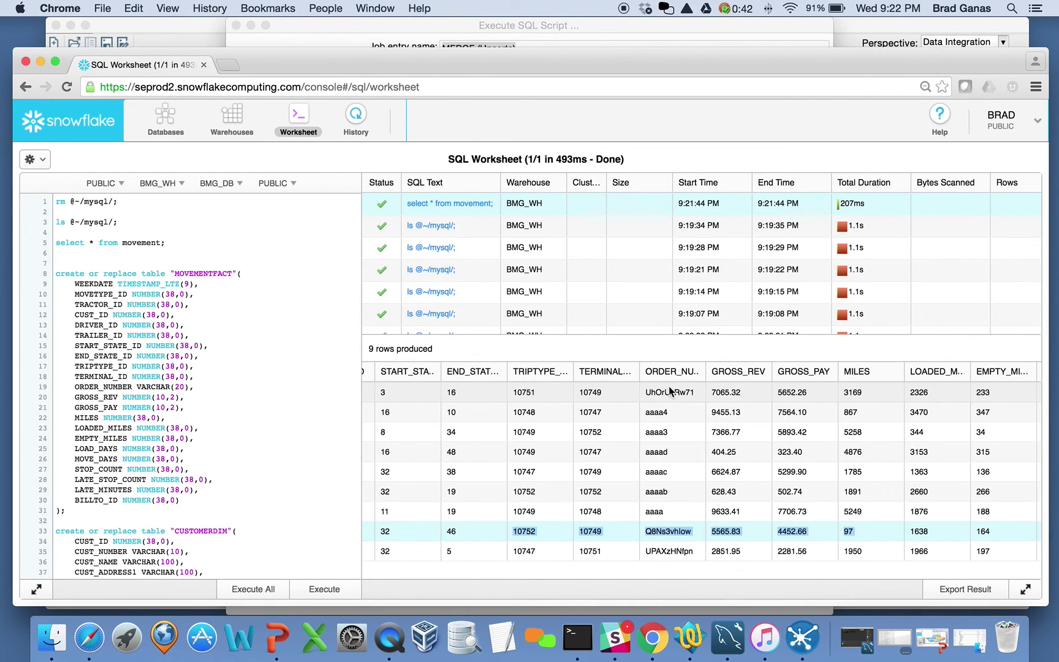
left_click(404, 25)
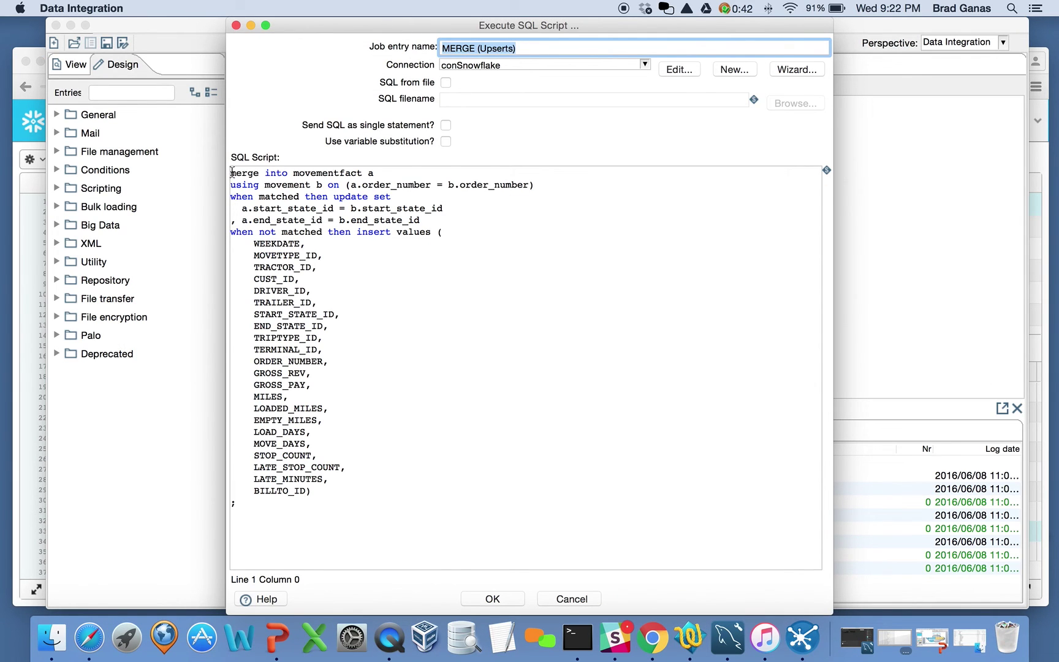
Close the MERGE script unchanged and launch the merge job until it finishes with Success
left_click_drag(231, 172, 387, 503)
left_click(572, 599)
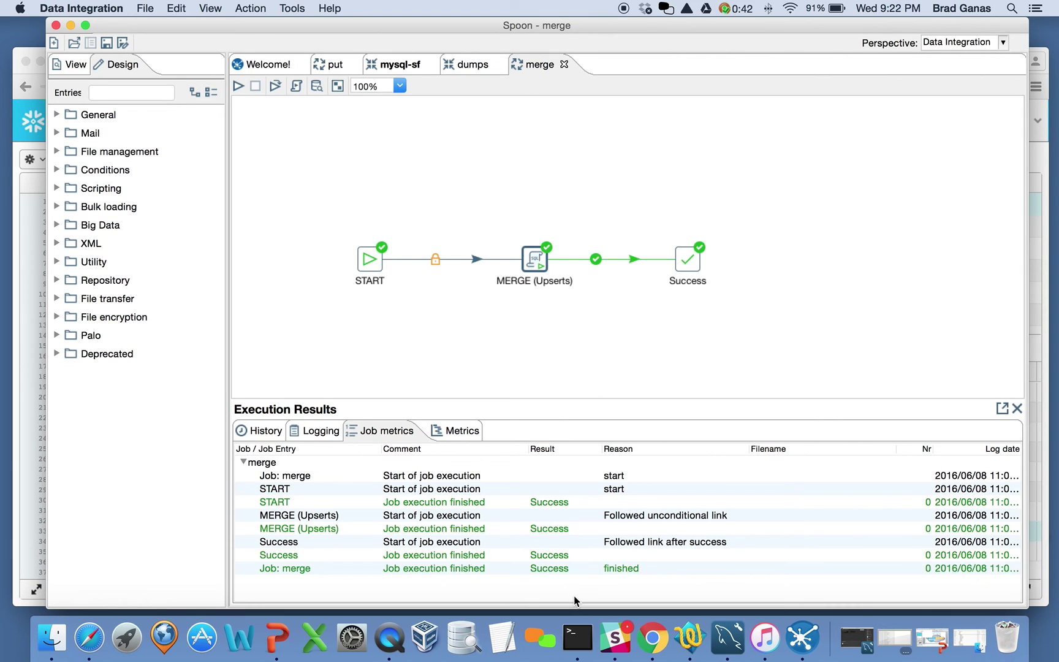
left_click(239, 86)
left_click(496, 572)
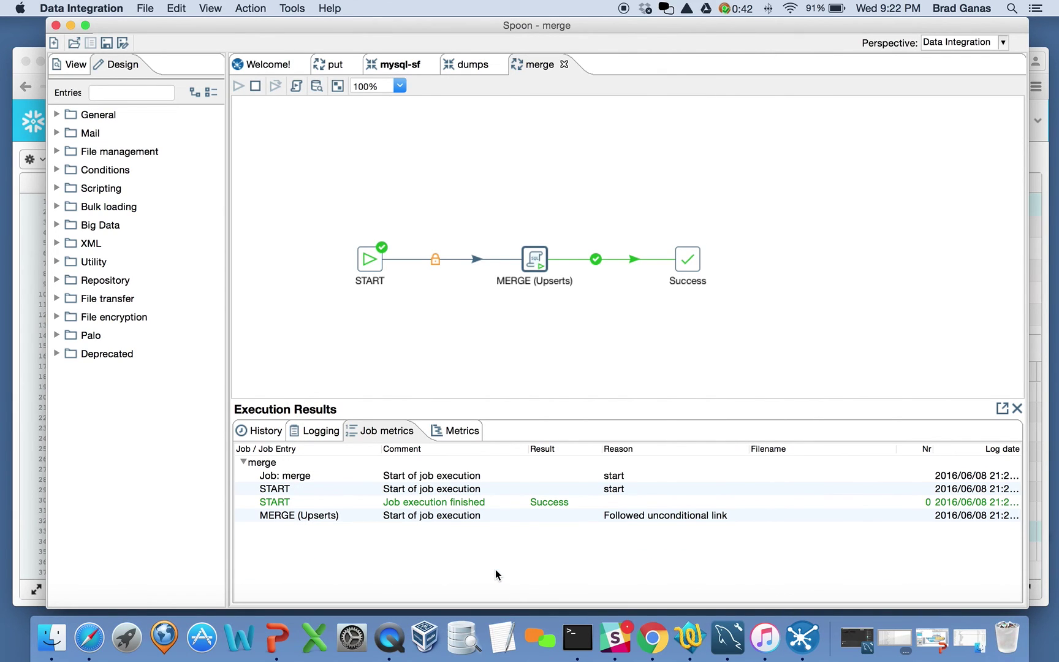
mouse_move(536, 259)
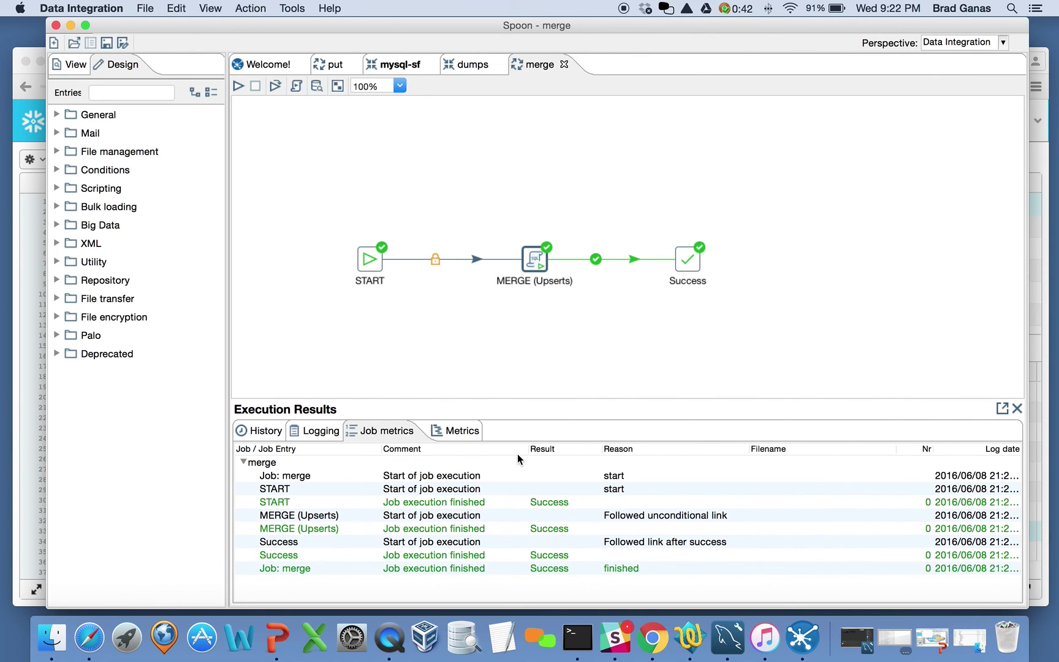
left_click(34, 475)
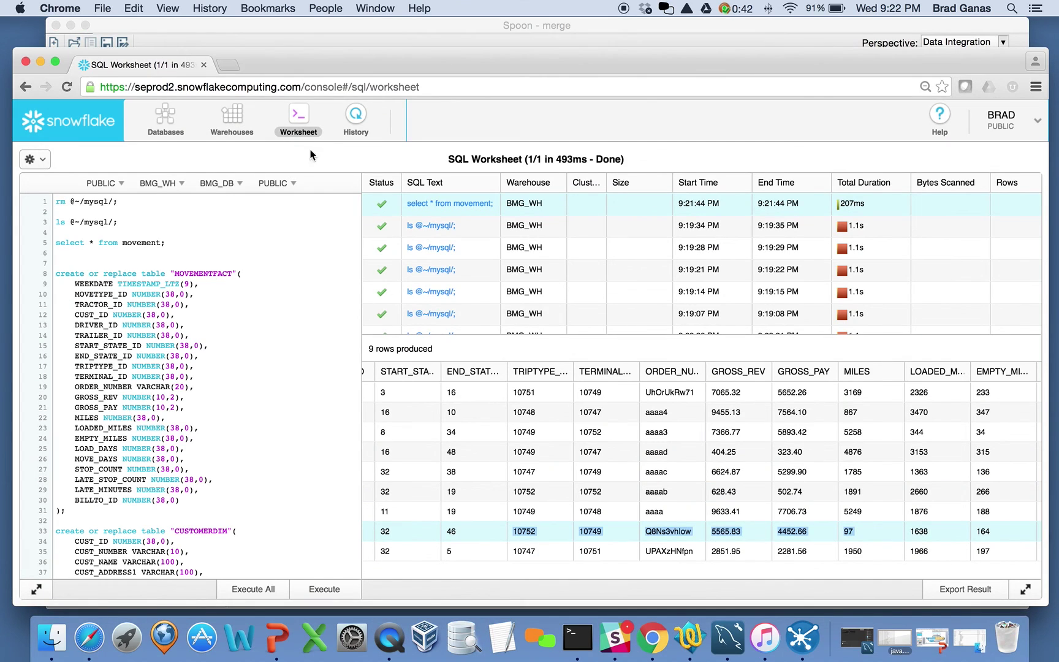
Open the merge query's detail in History, confirming 6 rows inserted and 3 updated
left_click(357, 117)
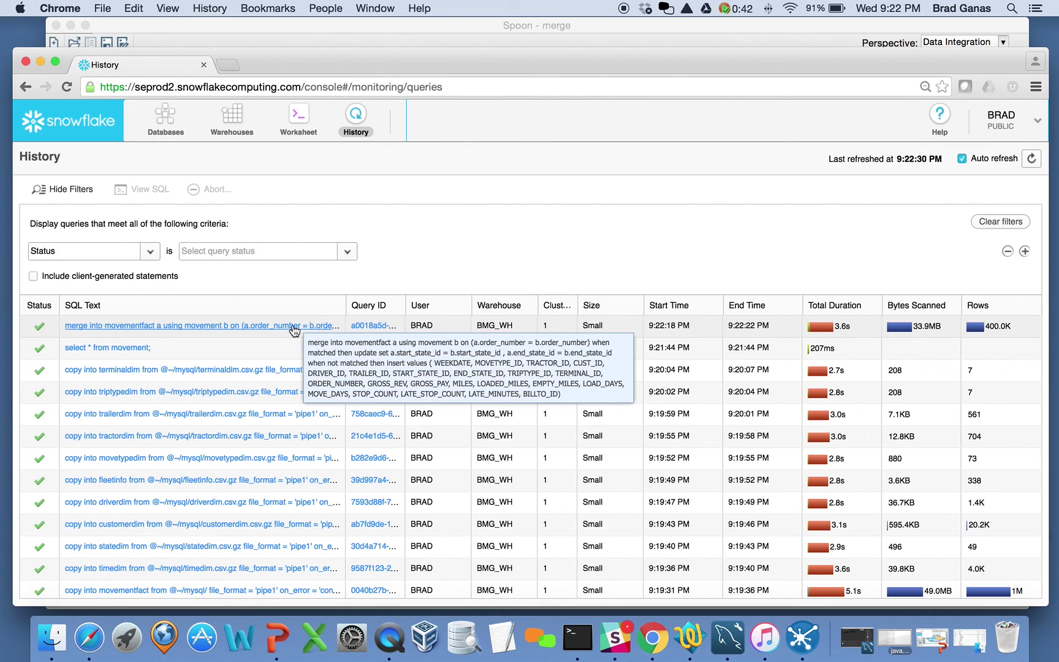
left_click(383, 327)
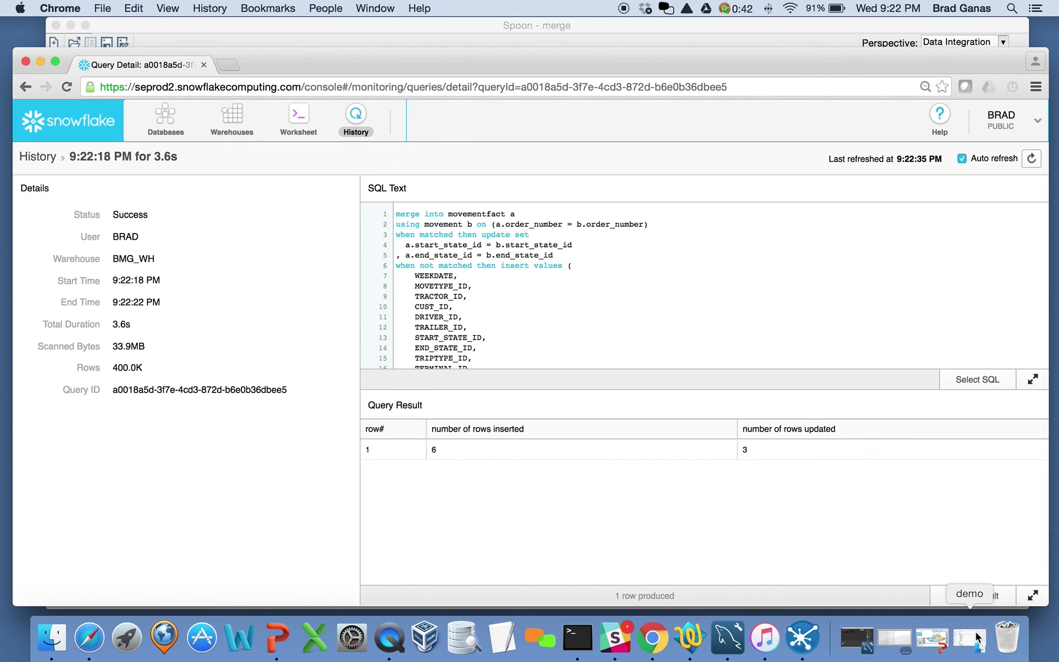
left_click(279, 21)
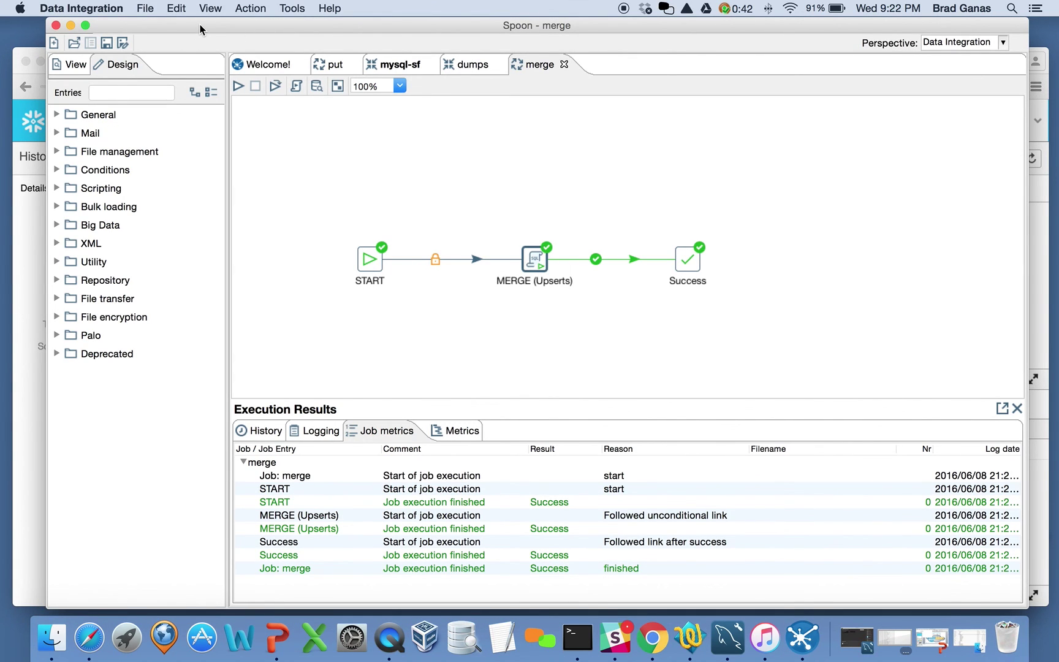
Look over the mysql-sf transformation, then return to the completed put job's entries
left_click(334, 65)
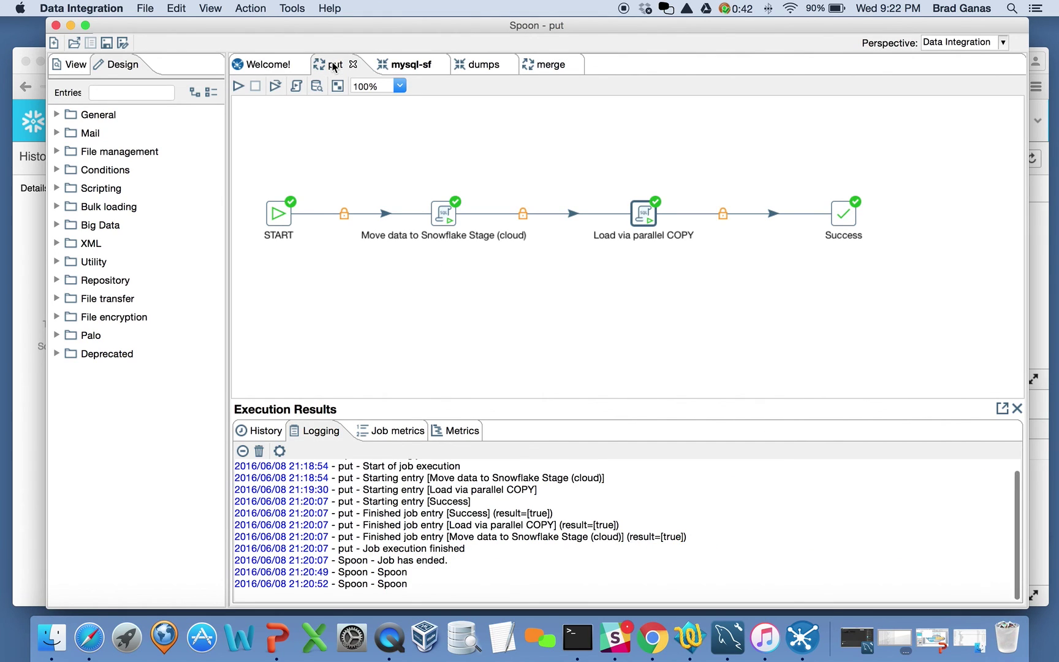
left_click(397, 65)
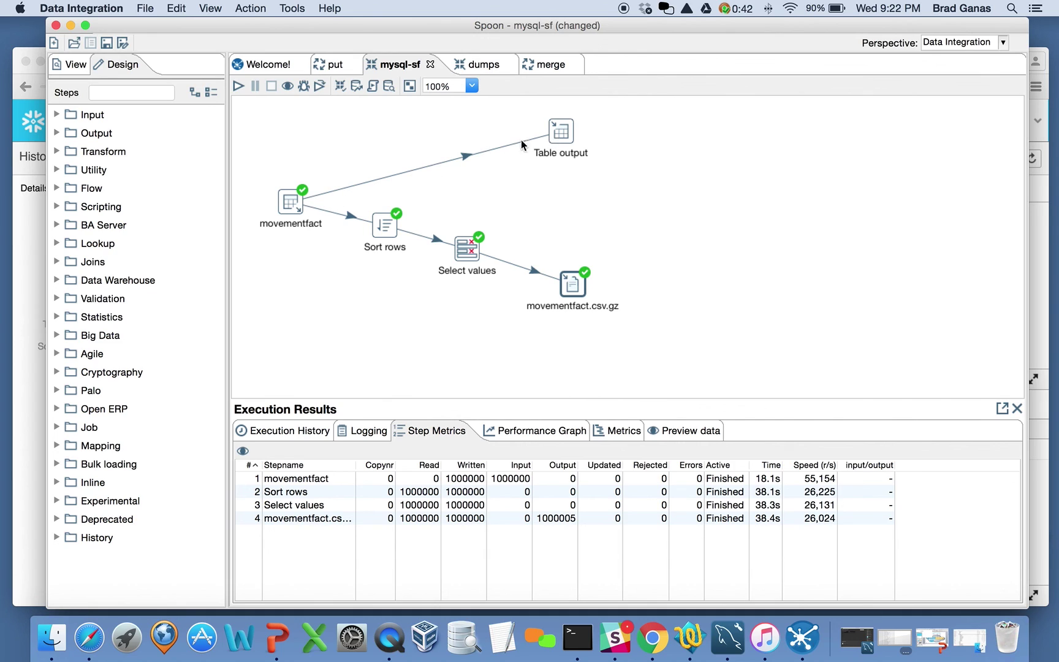
left_click(342, 66)
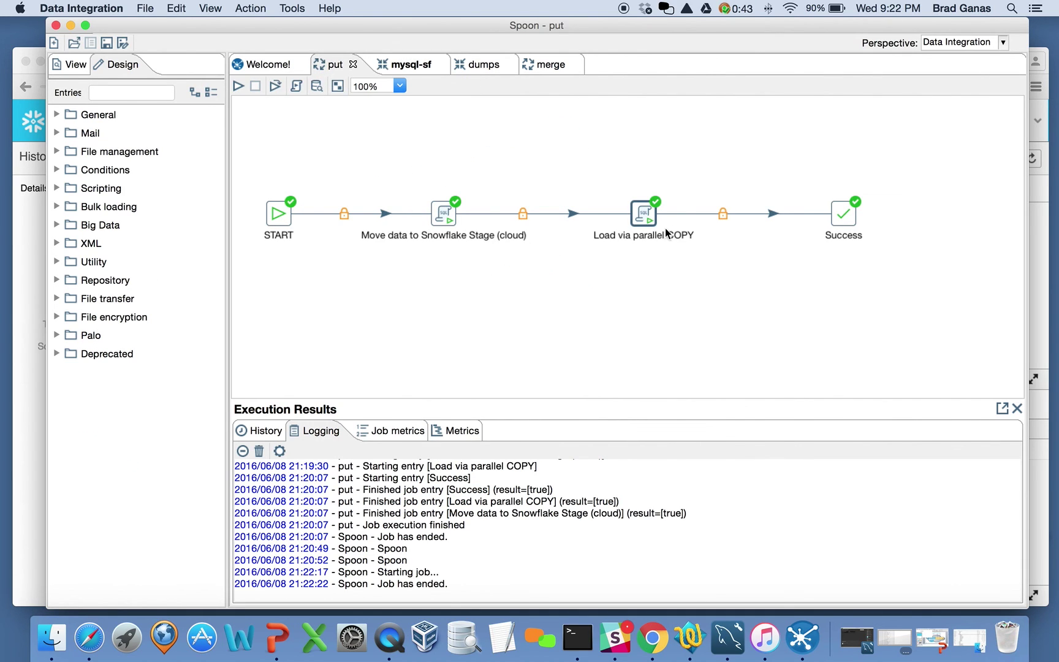
mouse_move(444, 211)
mouse_move(643, 221)
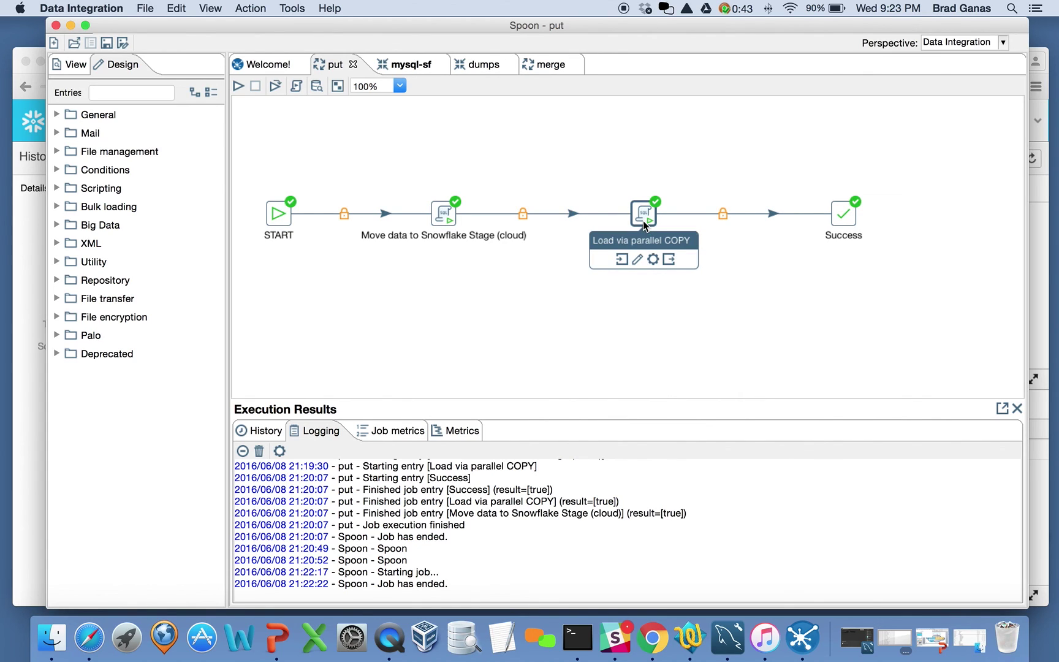